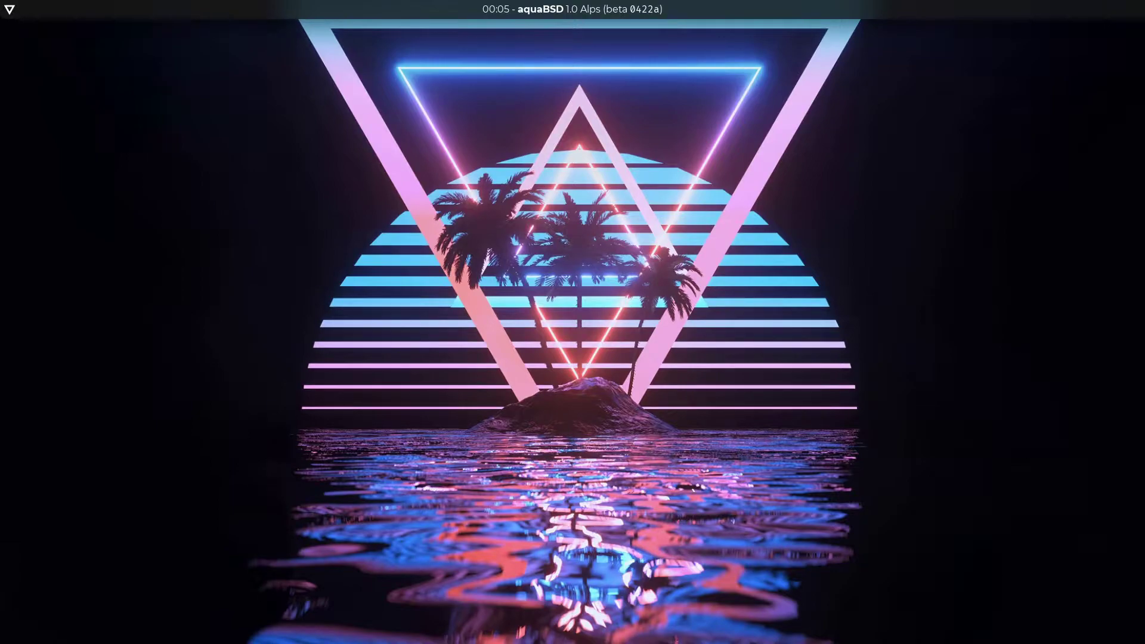
Bring a terminal window onto the desktop, enlarge its font by two increments and move it near the screen's centre
{"action": "left_click_drag", "start_coordinate": [1143, 244], "coordinate": [592, 211]}
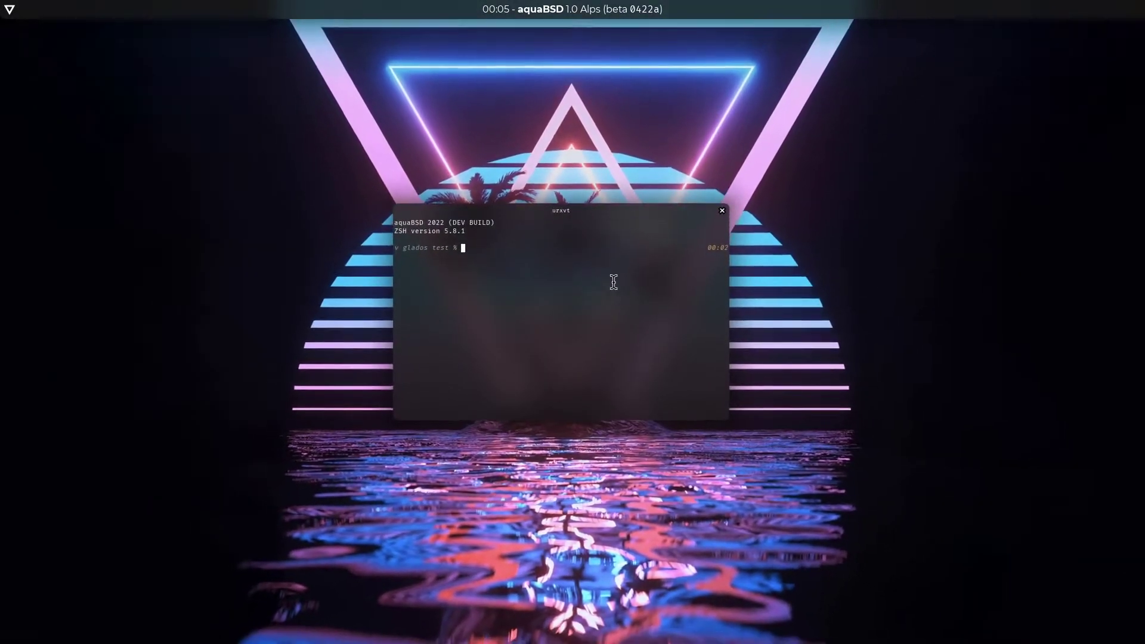
{"action": "key", "text": "ctrl+shift+plus"}
{"action": "key", "text": "ctrl+shift+plus"}
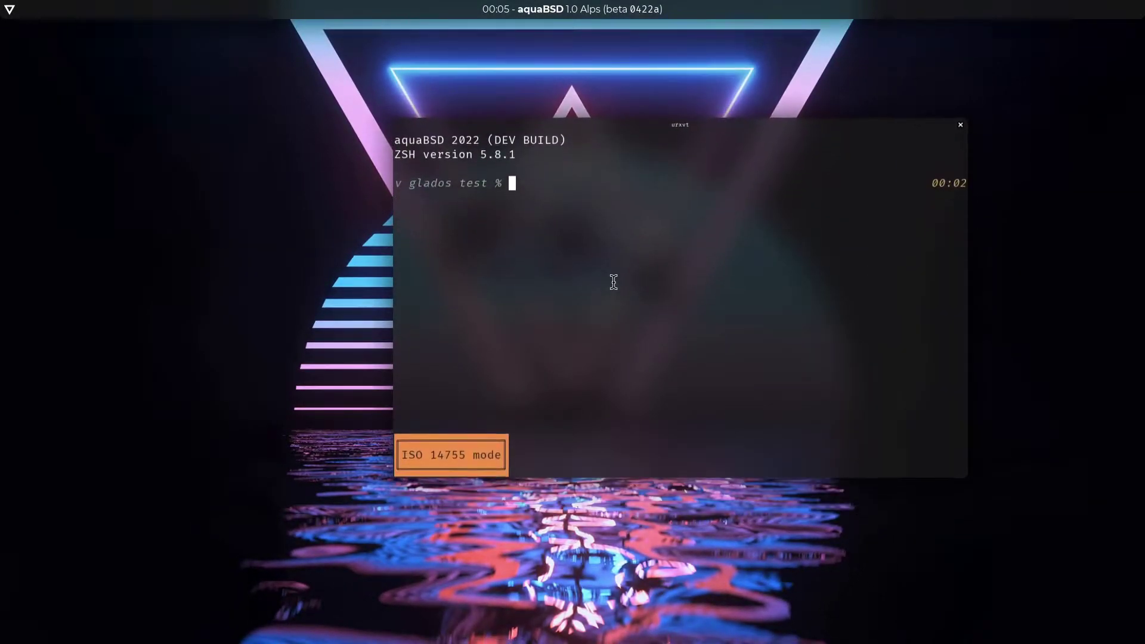
{"action": "left_click_drag", "start_coordinate": [657, 283], "coordinate": [553, 287], "text": "super"}
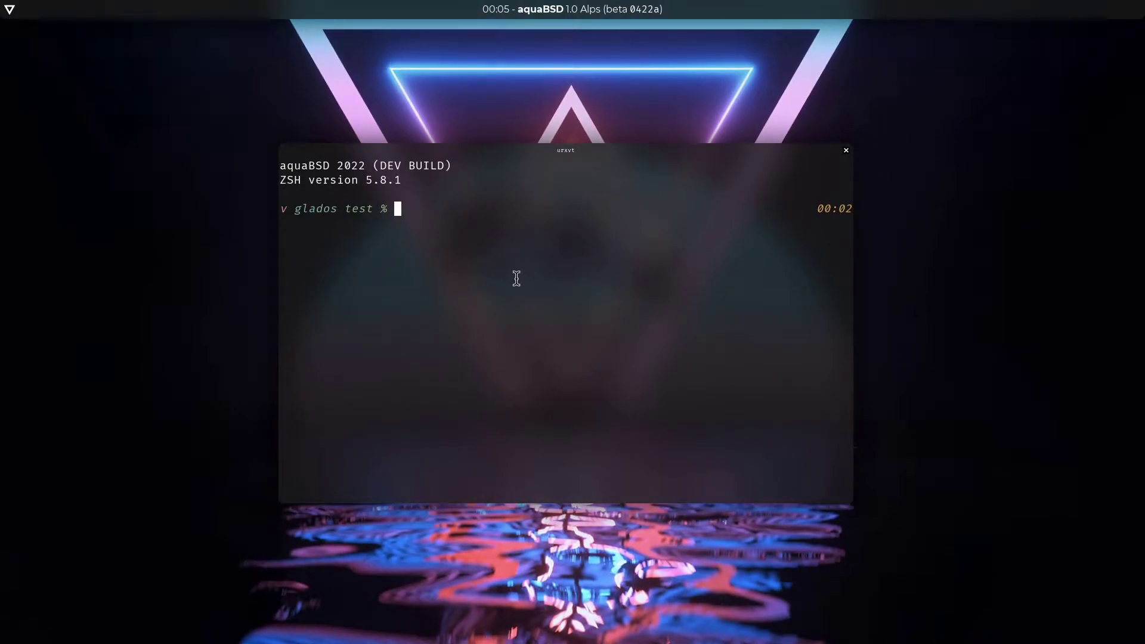
View dark.theme and light.theme from ~/.aqua-root/conf/themes in vim, one after the other
{"action": "type", "text": "vim"}
{"action": "key", "text": "Right"}
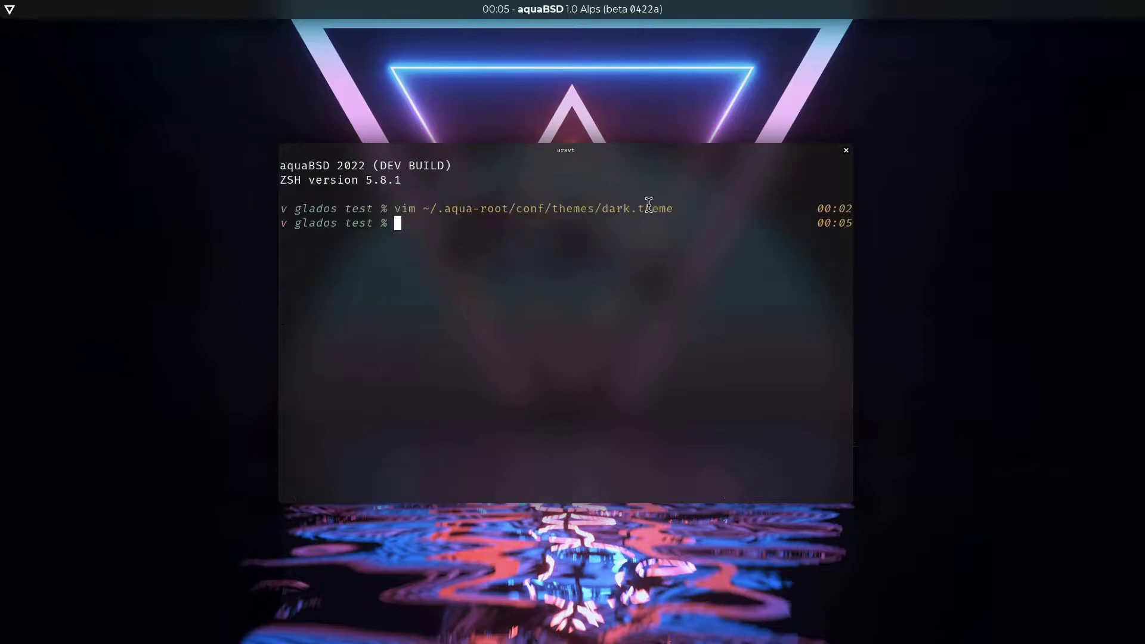
{"action": "key", "text": "Up"}
{"action": "key", "text": "Left"}
{"action": "key", "text": "Left"}
{"action": "key", "text": "Left"}
{"action": "key", "text": "Left"}
{"action": "key", "text": "Left"}
{"action": "key", "text": "Left"}
{"action": "key", "text": "Left"}
{"action": "key", "text": "Left"}
{"action": "key", "text": "Left"}
{"action": "key", "text": "Left"}
{"action": "key", "text": "Delete"}
{"action": "key", "text": "Delete"}
{"action": "key", "text": "Delete"}
{"action": "key", "text": "Delete"}
{"action": "type", "text": "light"}
{"action": "key", "text": "End"}
Close light.theme and open ~/.aqua-root/conf/themes/dark.theme in vim
{"action": "key", "text": "Return"}
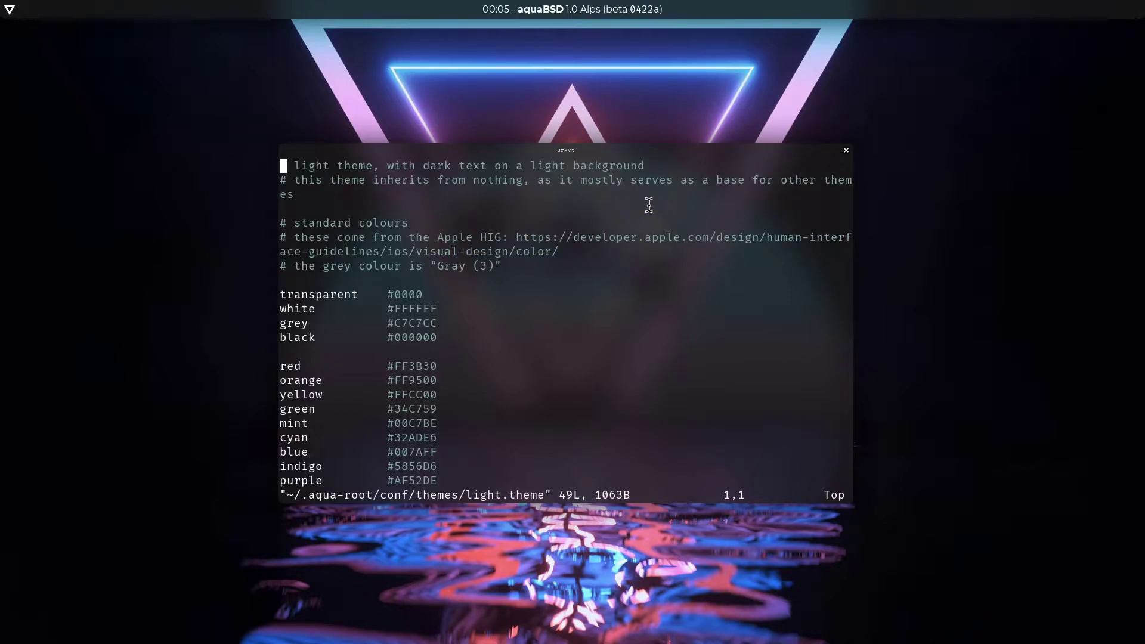
{"action": "type", "text": ":q"}
{"action": "key", "text": "Return"}
{"action": "key", "text": "Up"}
{"action": "key", "text": "Left"}
{"action": "key", "text": "Left"}
{"action": "key", "text": "Left"}
{"action": "key", "text": "Left"}
{"action": "key", "text": "Left"}
{"action": "key", "text": "Left"}
{"action": "key", "text": "Left"}
{"action": "key", "text": "Left"}
{"action": "key", "text": "Left"}
{"action": "key", "text": "Left"}
{"action": "key", "text": "Left"}
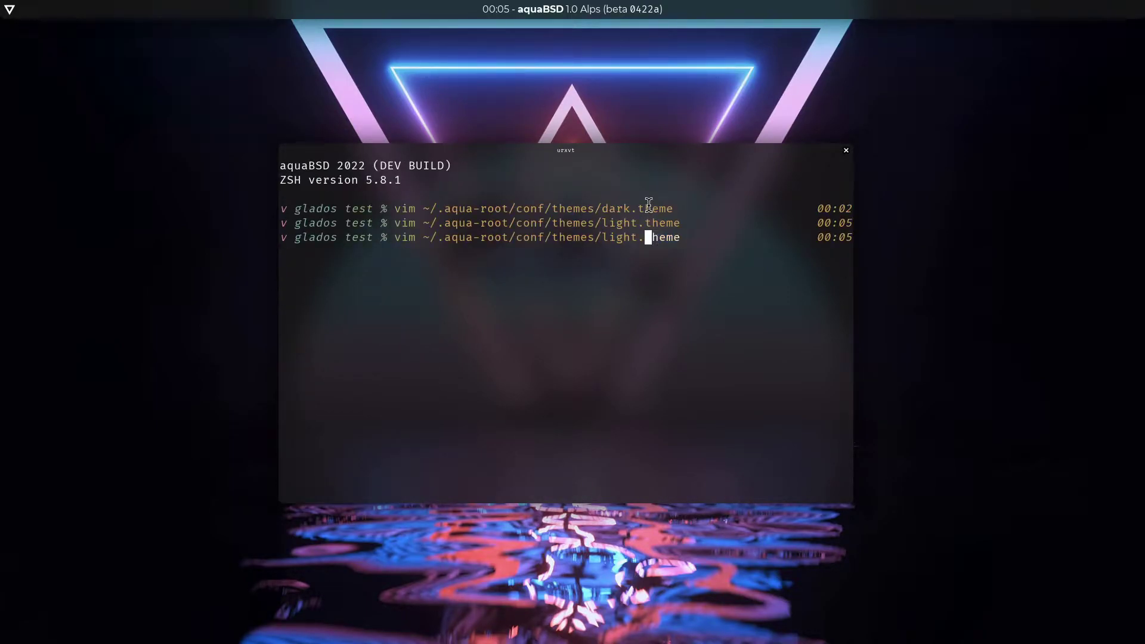
{"action": "key", "text": "Delete"}
{"action": "key", "text": "Delete"}
{"action": "key", "text": "Delete"}
{"action": "key", "text": "Delete"}
{"action": "key", "text": "Delete"}
{"action": "type", "text": "dark"}
{"action": "key", "text": "End"}
{"action": "key", "text": "Return"}
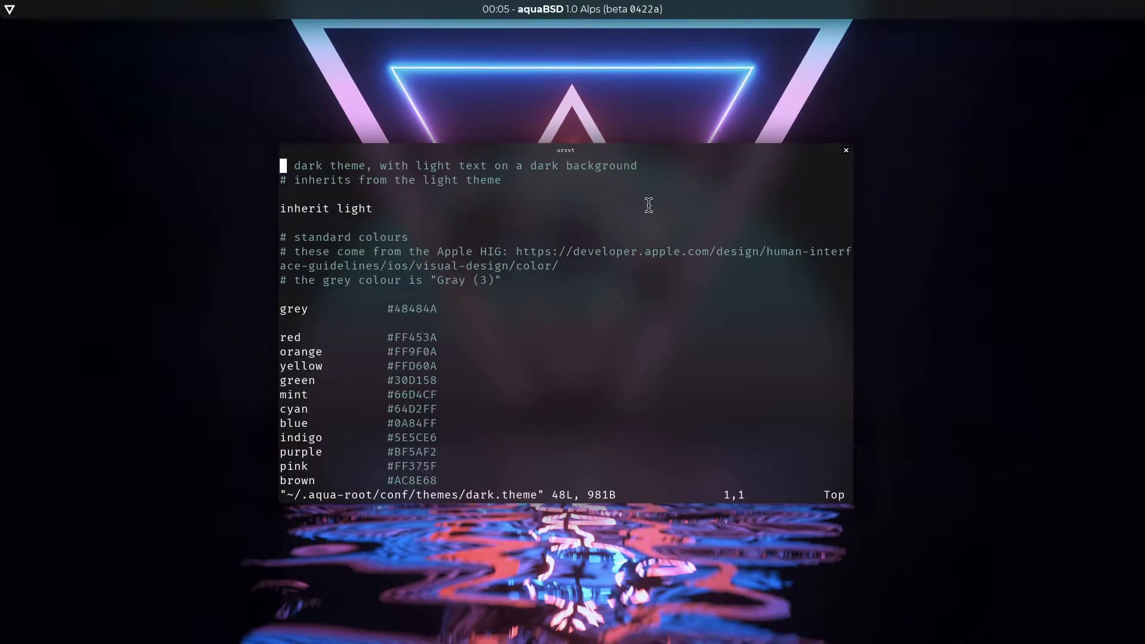
Find the fg entry in dark.theme, set its colour to orange and save the file
{"action": "type", "text": "/fg"}
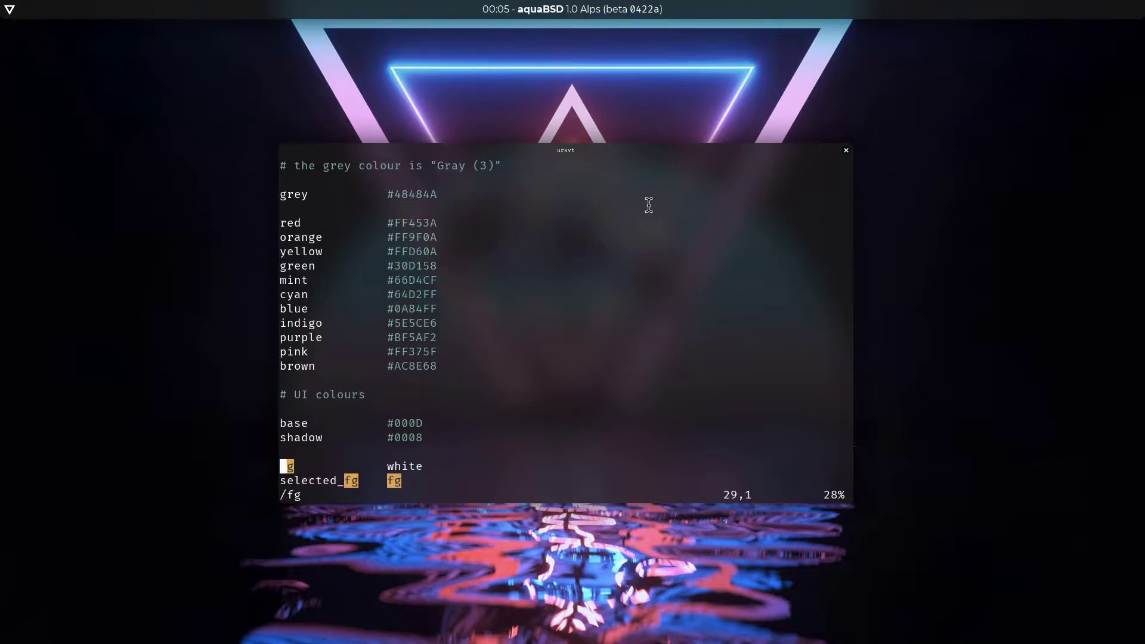
{"action": "key", "text": "Return"}
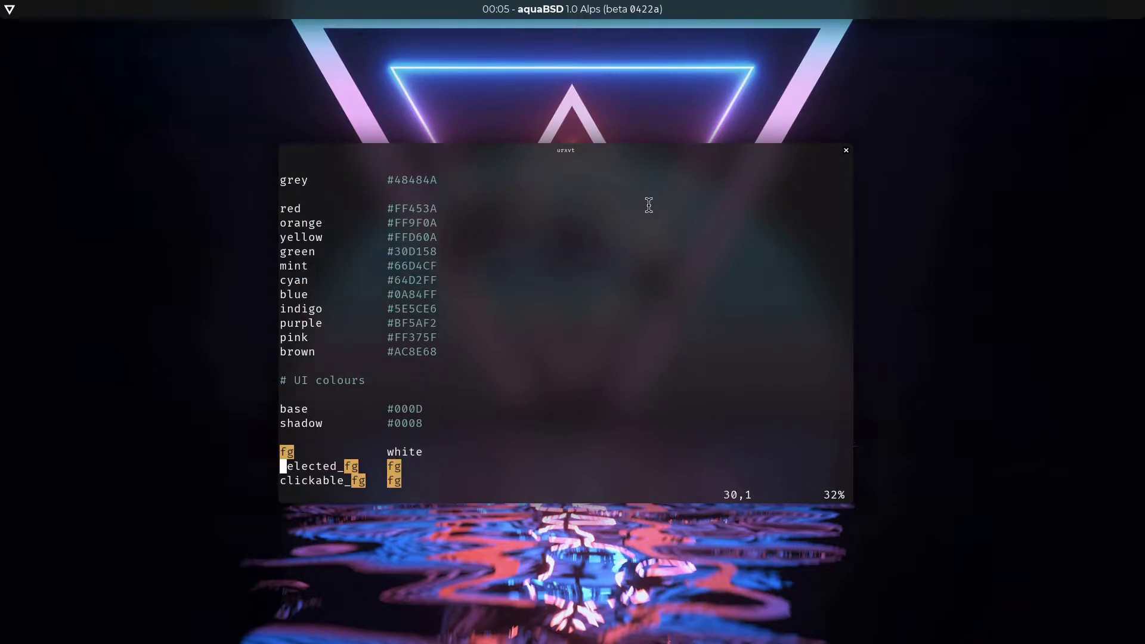
{"action": "type", "text": "wcworange"}
{"action": "key", "text": "Escape"}
{"action": "type", "text": ":w"}
{"action": "key", "text": "Return"}
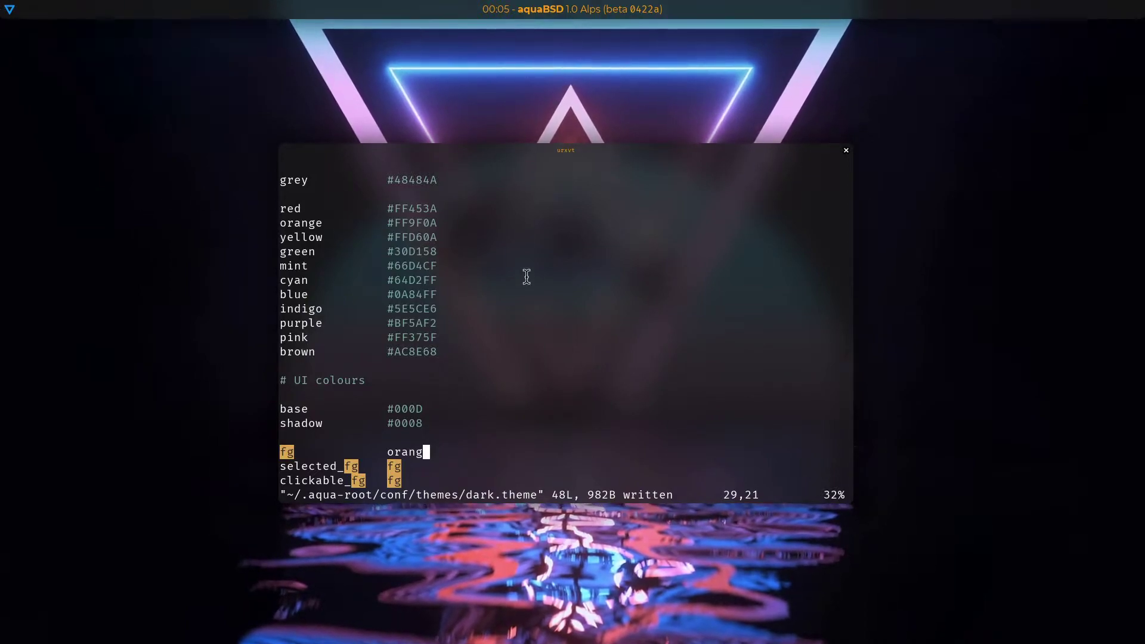
Undo the fg colour change and save dark.theme
{"action": "type", "text": "u"}
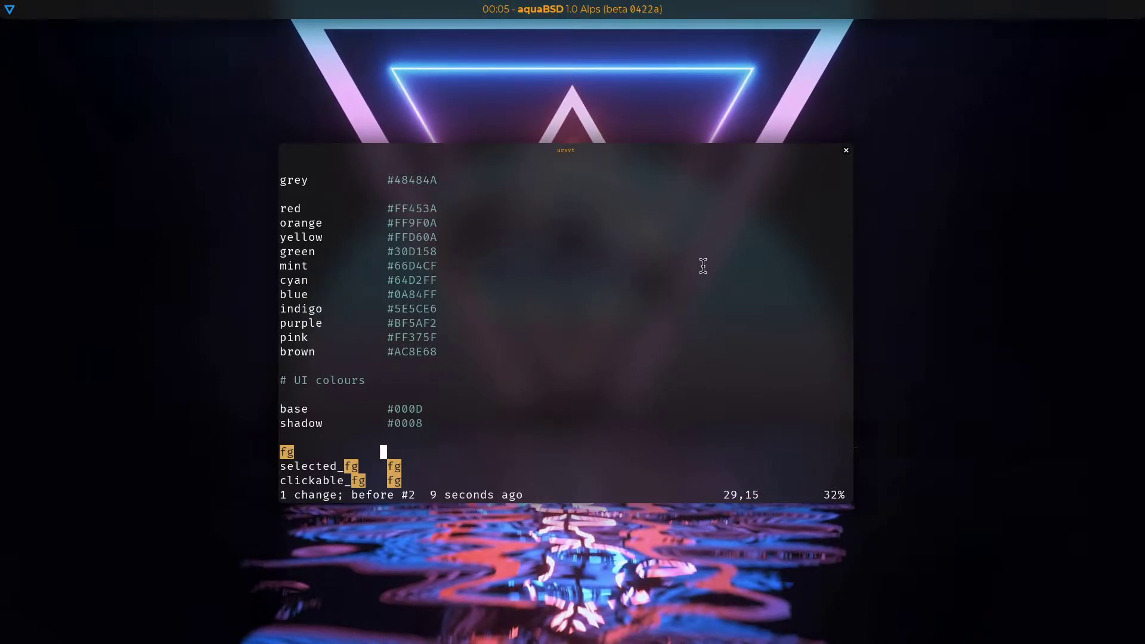
{"action": "type", "text": "u:w"}
{"action": "key", "text": "Return"}
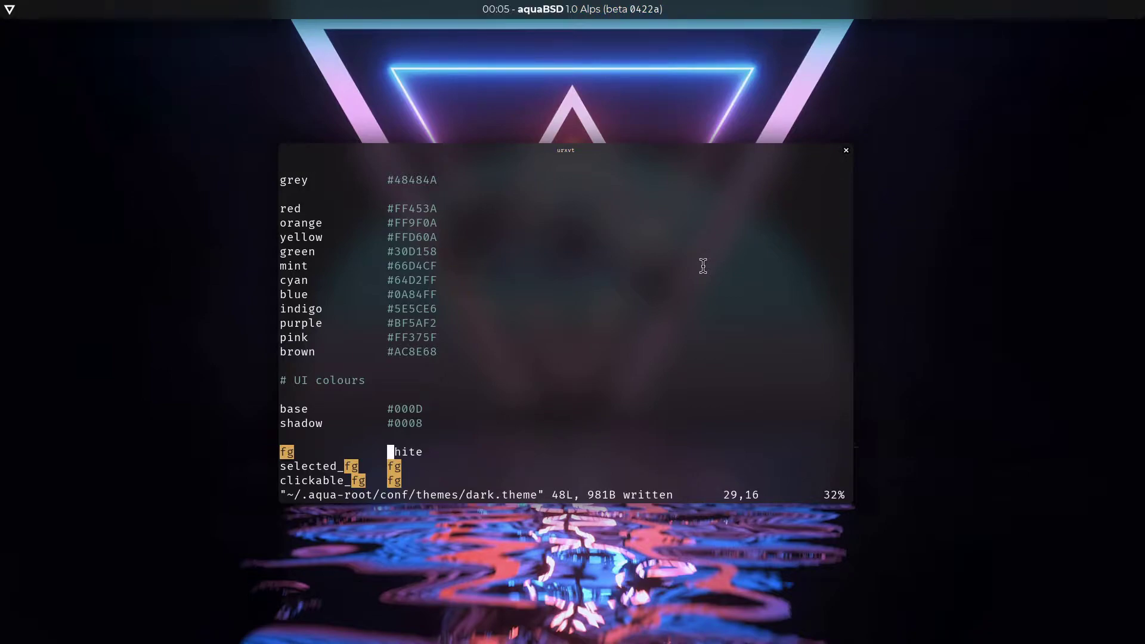
Switch translucent_bg to #0000 by uncommenting that line and commenting out the #191919D0 line
{"action": "key", "text": "j"}
{"action": "key", "text": "j"}
{"action": "key", "text": "j"}
{"action": "key", "text": "j"}
{"action": "key", "text": "j"}
{"action": "key", "text": "j"}
{"action": "key", "text": "j"}
{"action": "key", "text": "j"}
{"action": "key", "text": "j"}
{"action": "key", "text": "j"}
{"action": "key", "text": "j"}
{"action": "key", "text": "j"}
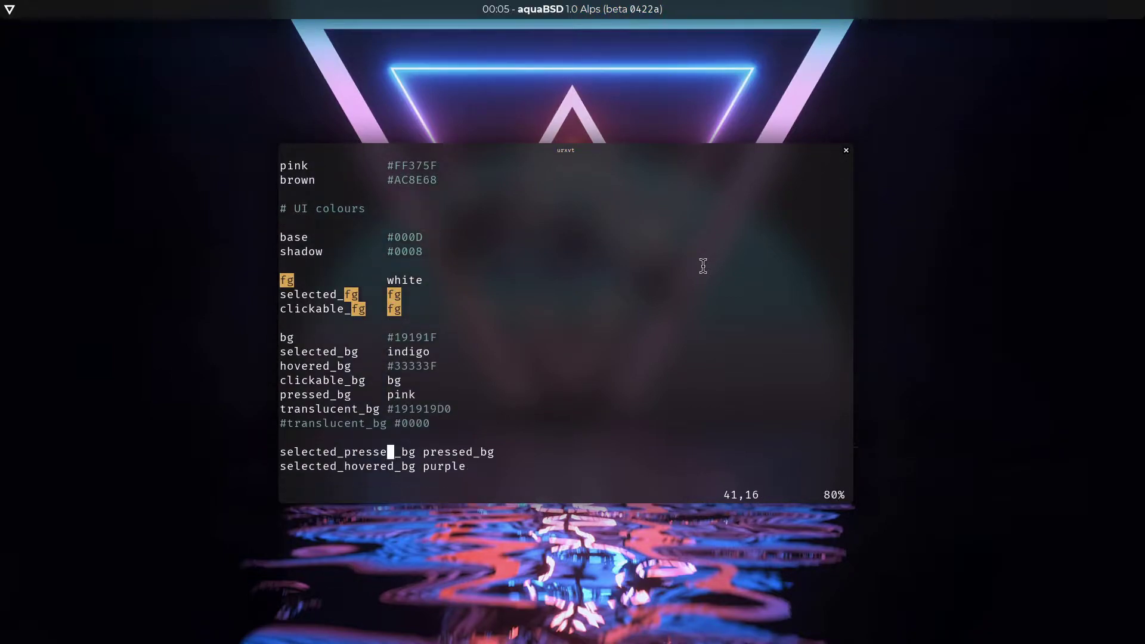
{"action": "key", "text": "k"}
{"action": "key", "text": "k"}
{"action": "type", "text": "0xkP"}
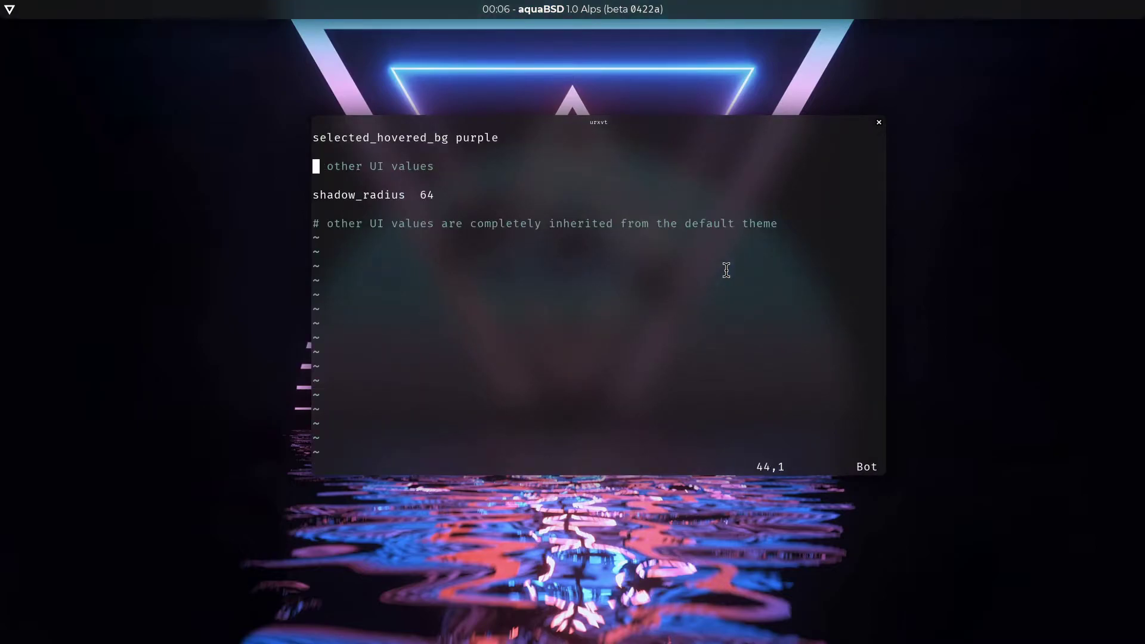
Set the shadow colour in dark.theme to #000F, save, and place a second terminal window behind the editor
{"action": "type", "text": "/shadow"}
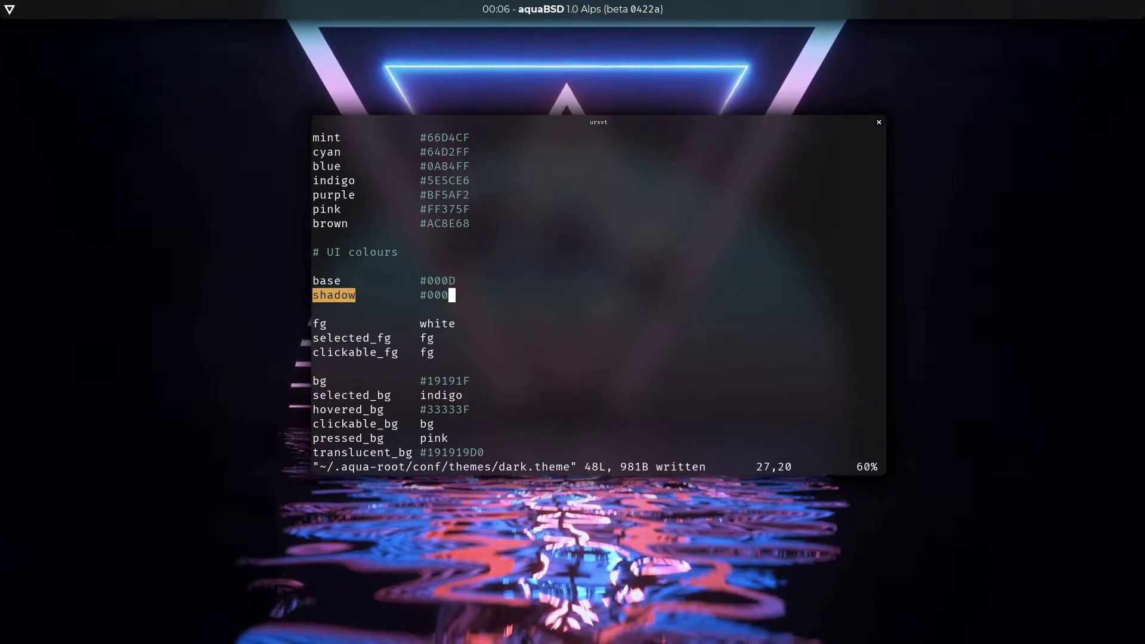
{"action": "type", "text": "F"}
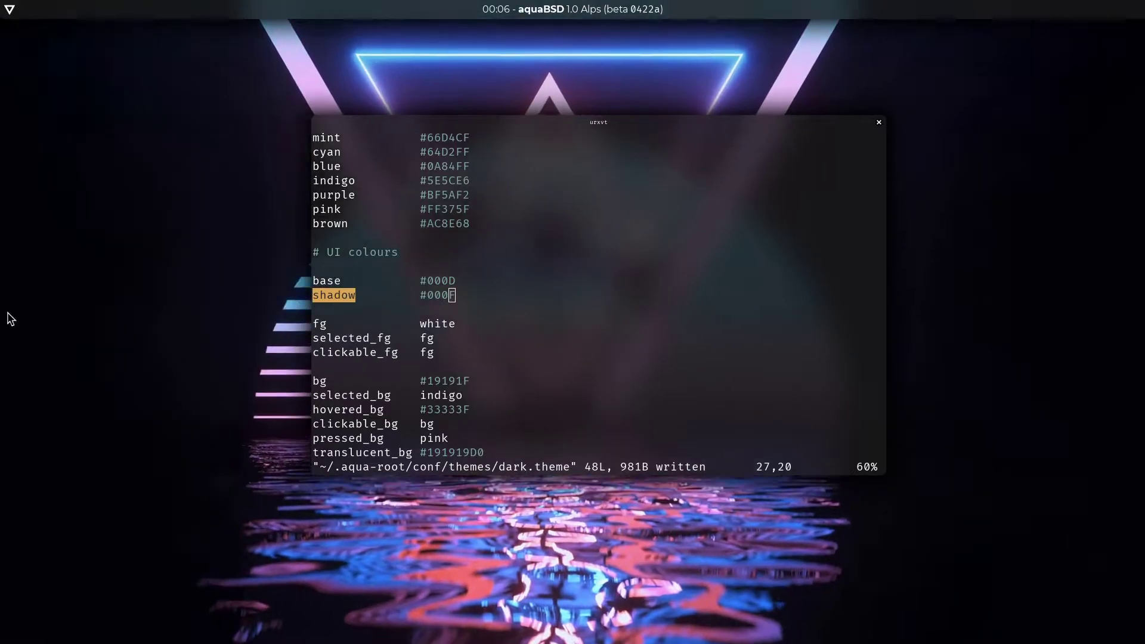
{"action": "left_click_drag", "start_coordinate": [7, 315], "coordinate": [417, 68]}
{"action": "left_click", "coordinate": [611, 237]}
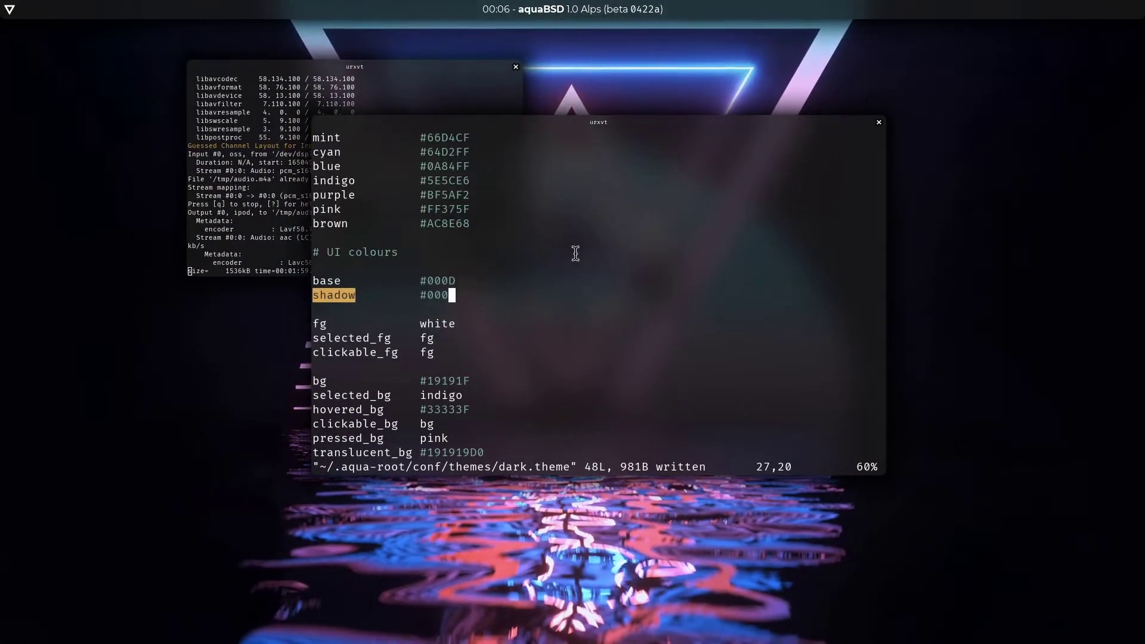
Find shadow_radius in dark.theme, set it to 512 and save the file
{"action": "type", "text": "/shadow_"}
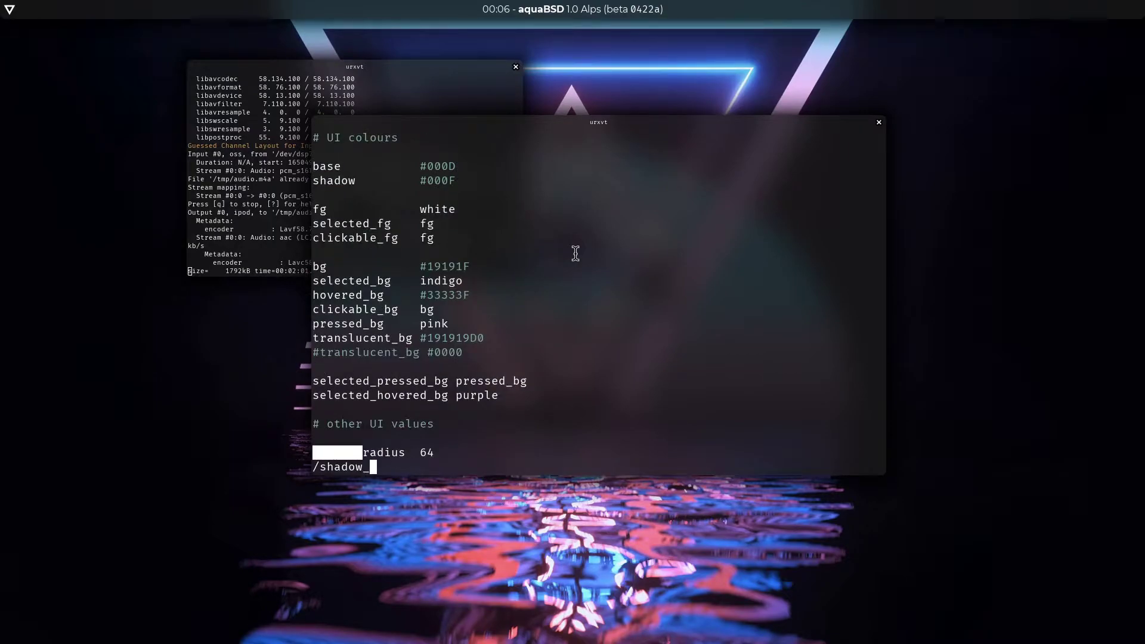
{"action": "key", "text": "Return"}
{"action": "key", "text": "dollar"}
{"action": "key", "text": "a"}
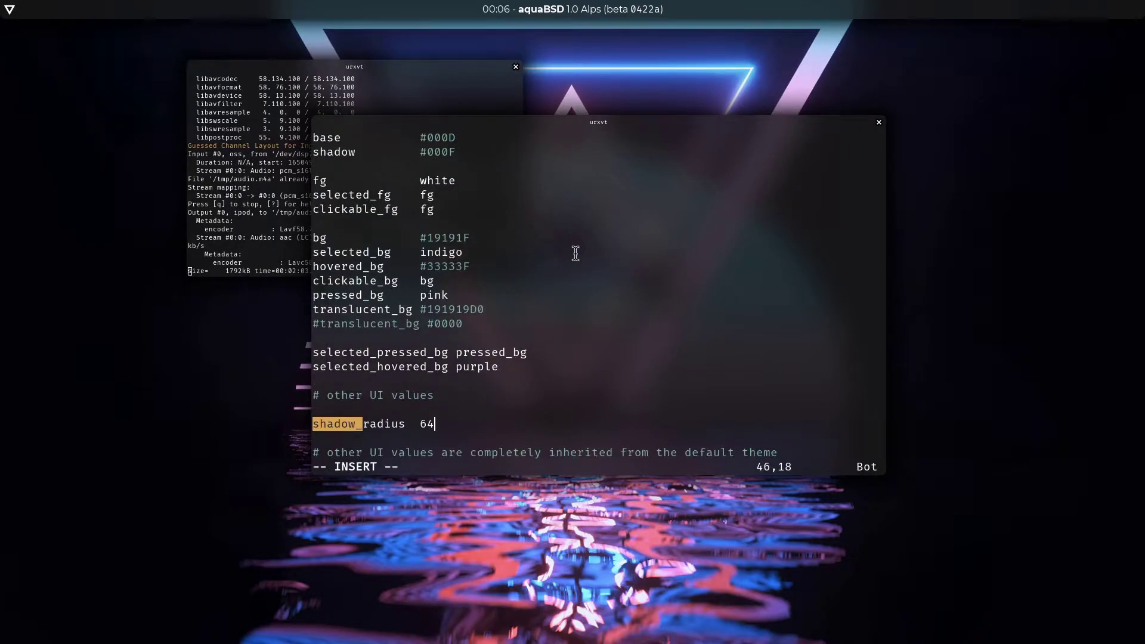
{"action": "key", "text": "BackSpace"}
{"action": "key", "text": "BackSpace"}
{"action": "type", "text": "512"}
{"action": "key", "text": "Escape"}
{"action": "type", "text": ":w"}
{"action": "key", "text": "Return"}
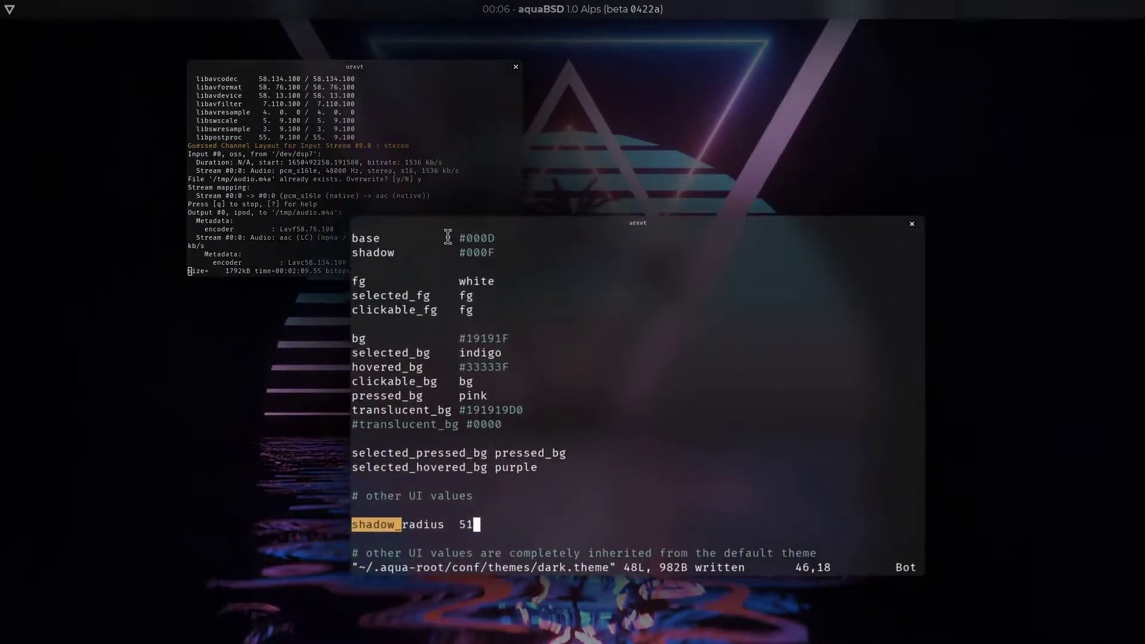
Set shadow_radius to 2048, save, and switch focus between the two terminal windows to compare their shadows
{"action": "key", "text": "a"}
{"action": "key", "text": "BackSpace"}
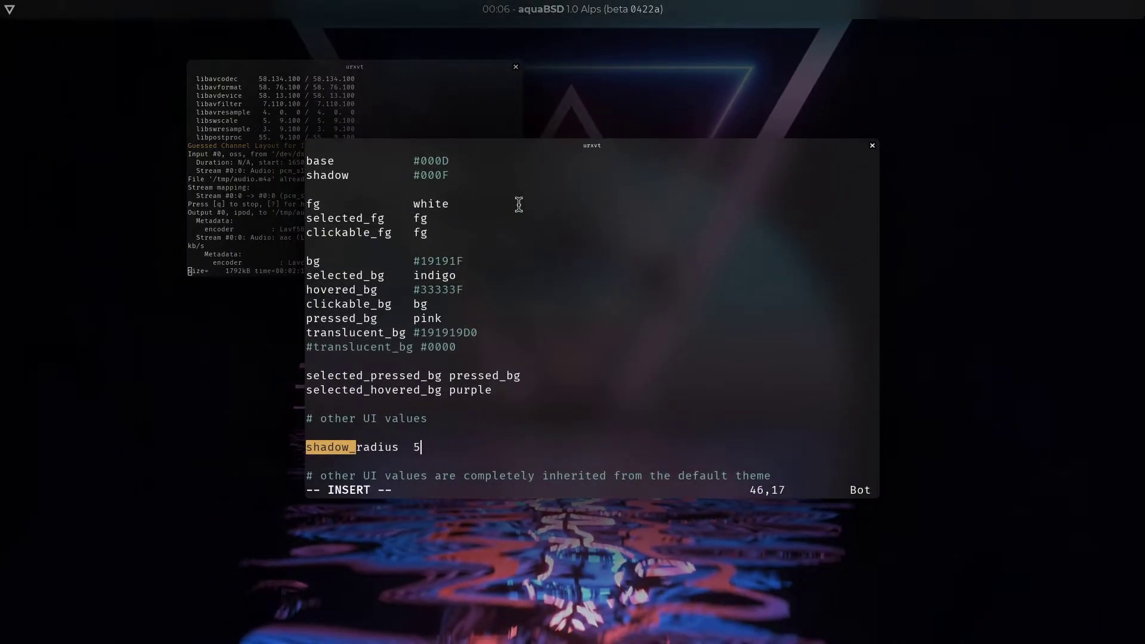
{"action": "key", "text": "BackSpace"}
{"action": "type", "text": "2048"}
{"action": "key", "text": "Escape"}
{"action": "type", "text": ":w"}
{"action": "key", "text": "Return"}
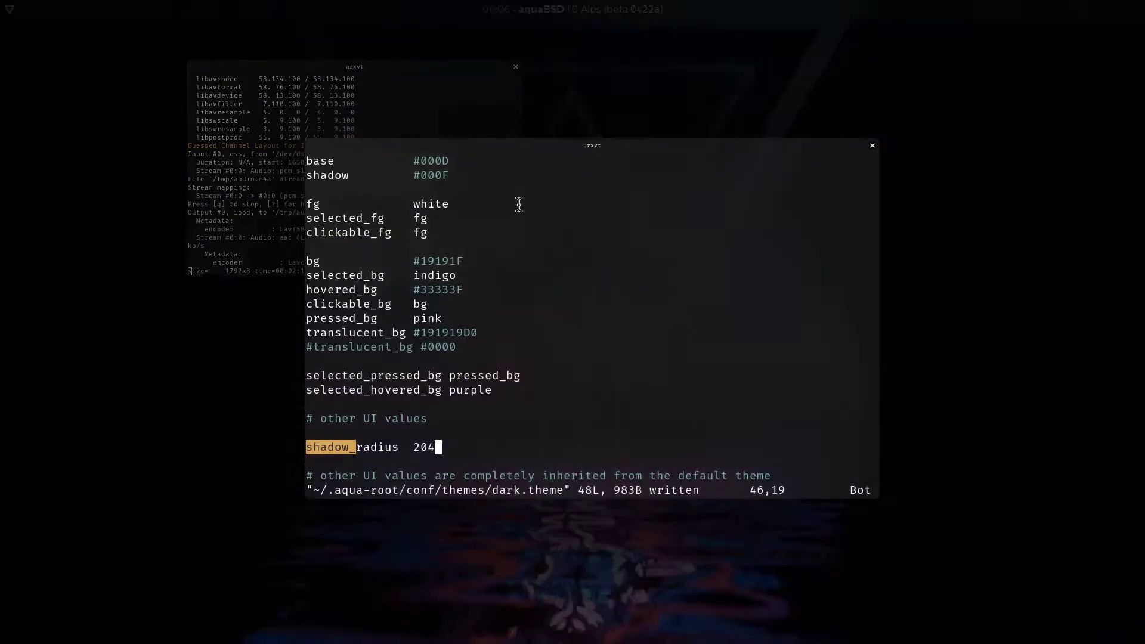
{"action": "mouse_move", "coordinate": [518, 205]}
{"action": "left_mouse_down"}
{"action": "mouse_move", "coordinate": [1120, 286]}
{"action": "mouse_move", "coordinate": [556, 342]}
{"action": "mouse_move", "coordinate": [503, 213]}
{"action": "mouse_move", "coordinate": [519, 192]}
{"action": "left_mouse_up"}
{"action": "left_click", "coordinate": [257, 208]}
{"action": "left_click", "coordinate": [749, 305]}
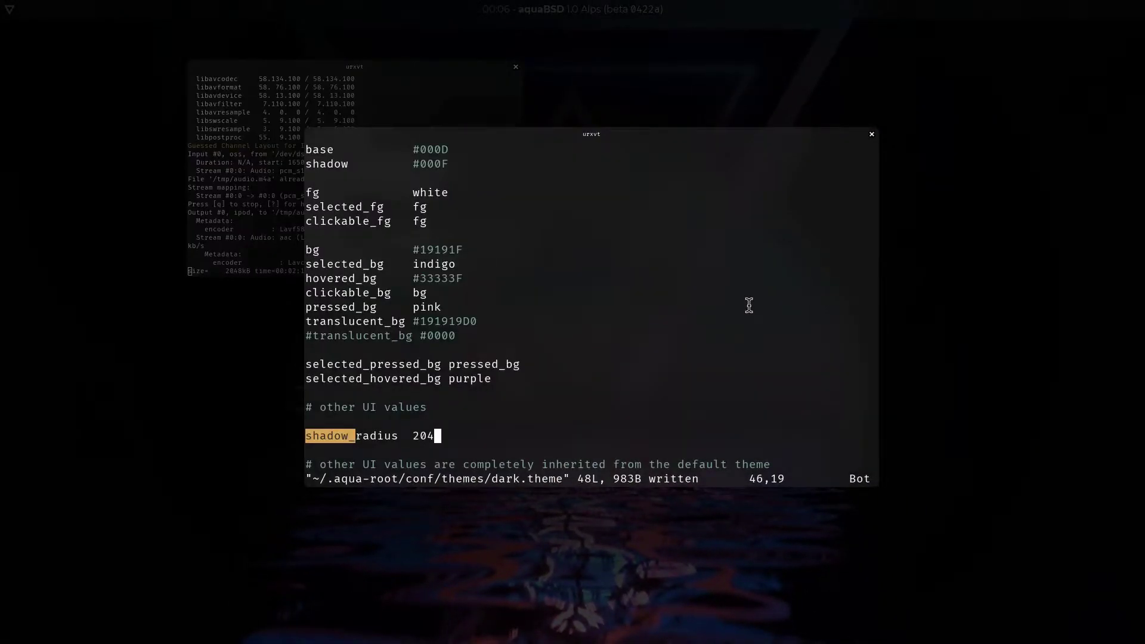
Undo the shadow_radius edits and save dark.theme
{"action": "type", "text": "u:w"}
{"action": "key", "text": "Return"}
Append an "inherit light" line at the end of dark.theme, save, and spread the two terminal windows apart
{"action": "key", "text": "o"}
{"action": "key", "text": "Return"}
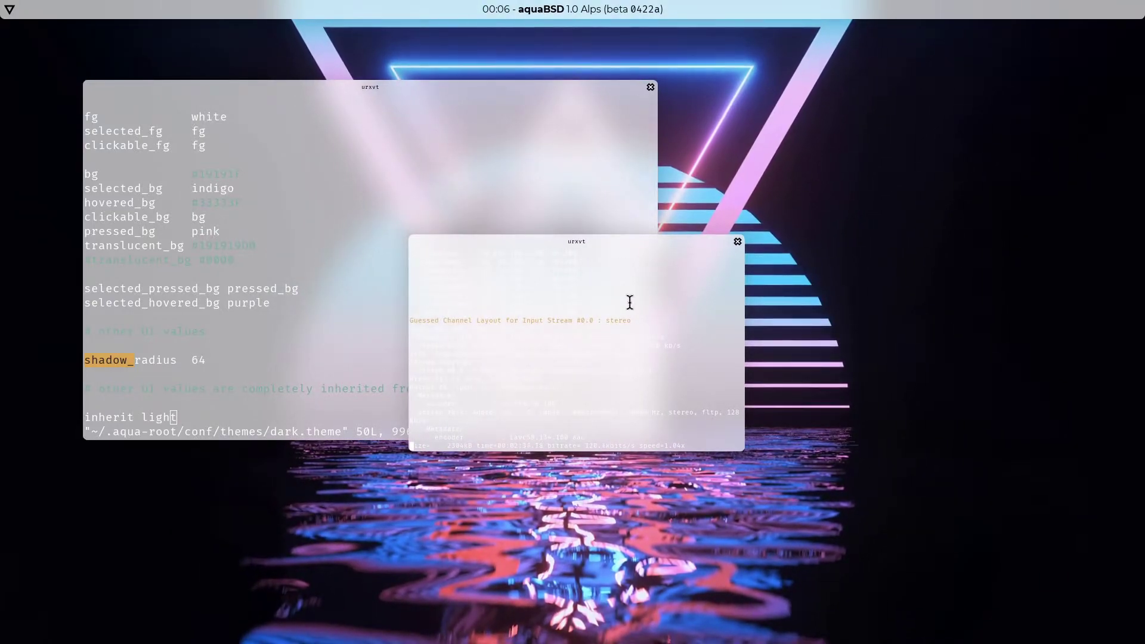
{"action": "left_click_drag", "start_coordinate": [663, 332], "coordinate": [877, 395]}
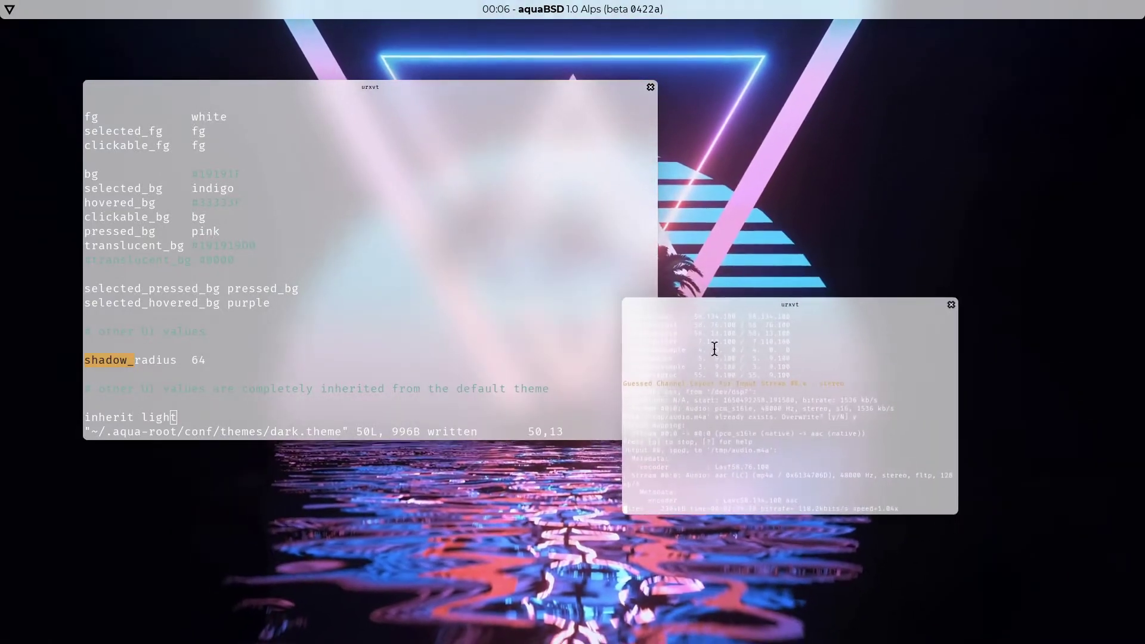
{"action": "left_click_drag", "start_coordinate": [445, 276], "coordinate": [549, 281]}
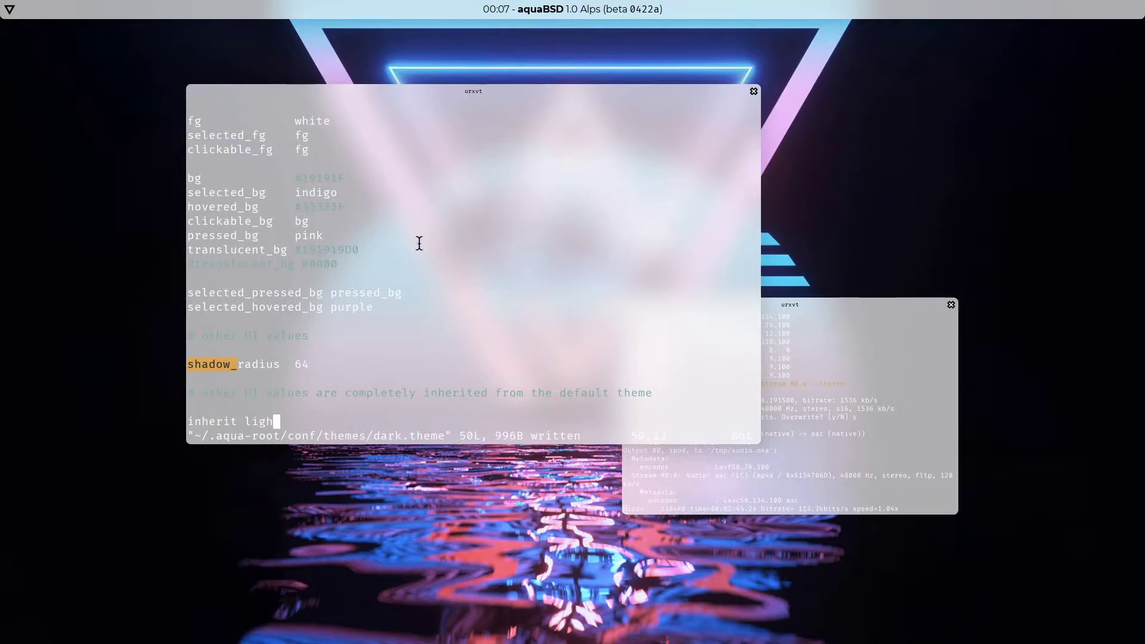
Delete the appended "inherit light" line, save dark.theme, and clear the second terminal window off the desktop
{"action": "key", "text": "Escape"}
{"action": "key", "text": "shift+v"}
{"action": "key", "text": "d"}
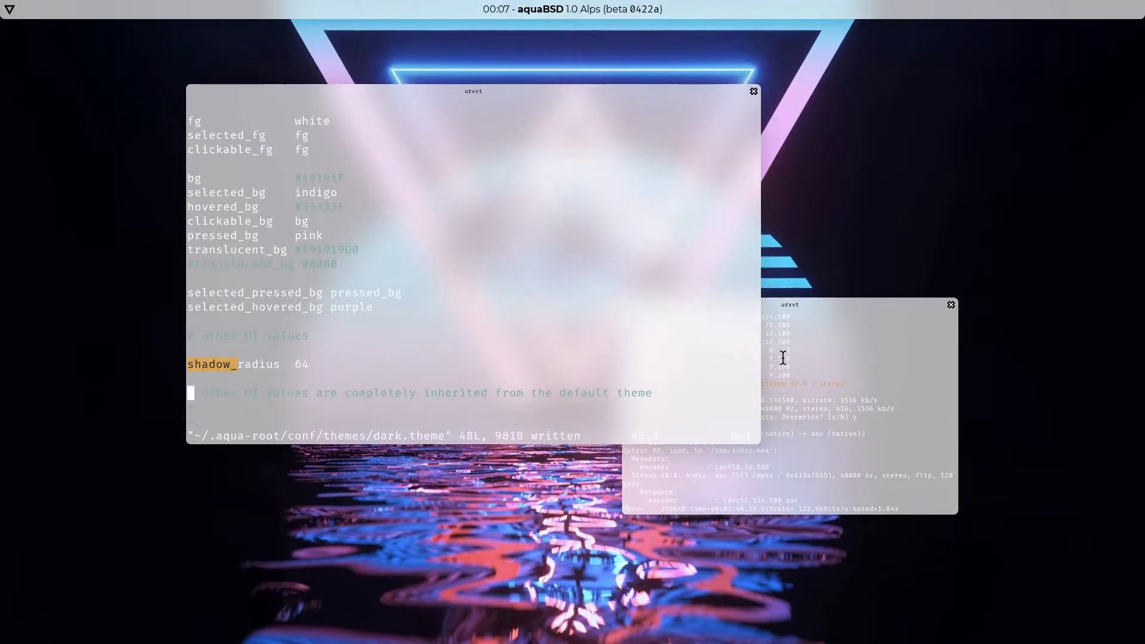
{"action": "left_click_drag", "start_coordinate": [785, 358], "coordinate": [200, 356]}
{"action": "key", "text": "alt+F4"}
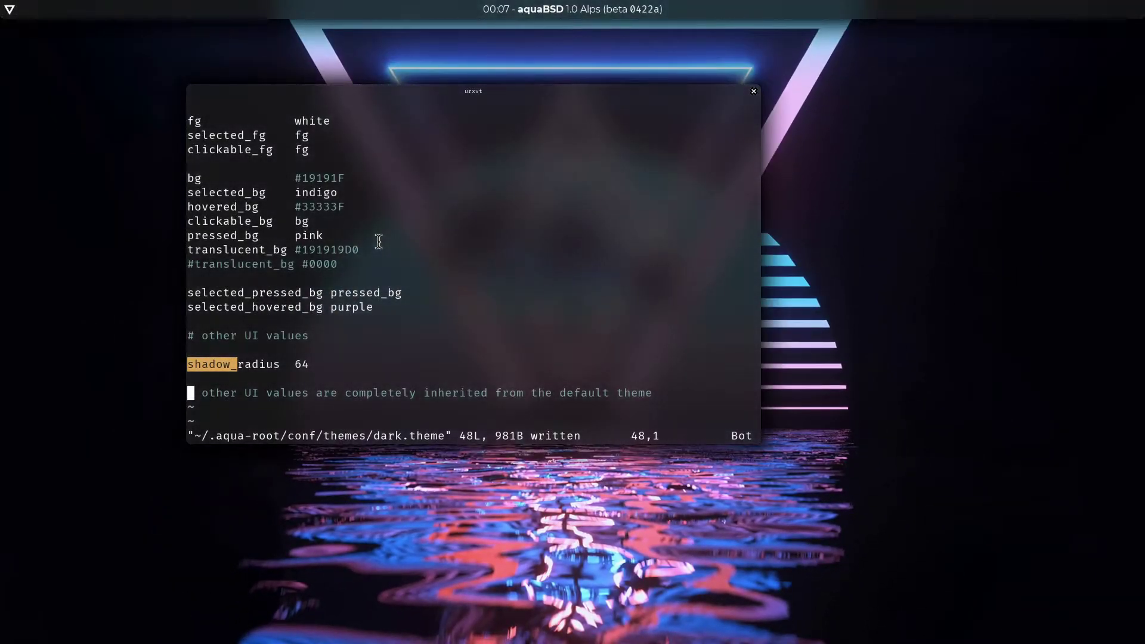
Replace the last digit of the shadow colour in dark.theme, save, and reposition the terminal window
{"action": "left_click_drag", "start_coordinate": [339, 255], "coordinate": [490, 248]}
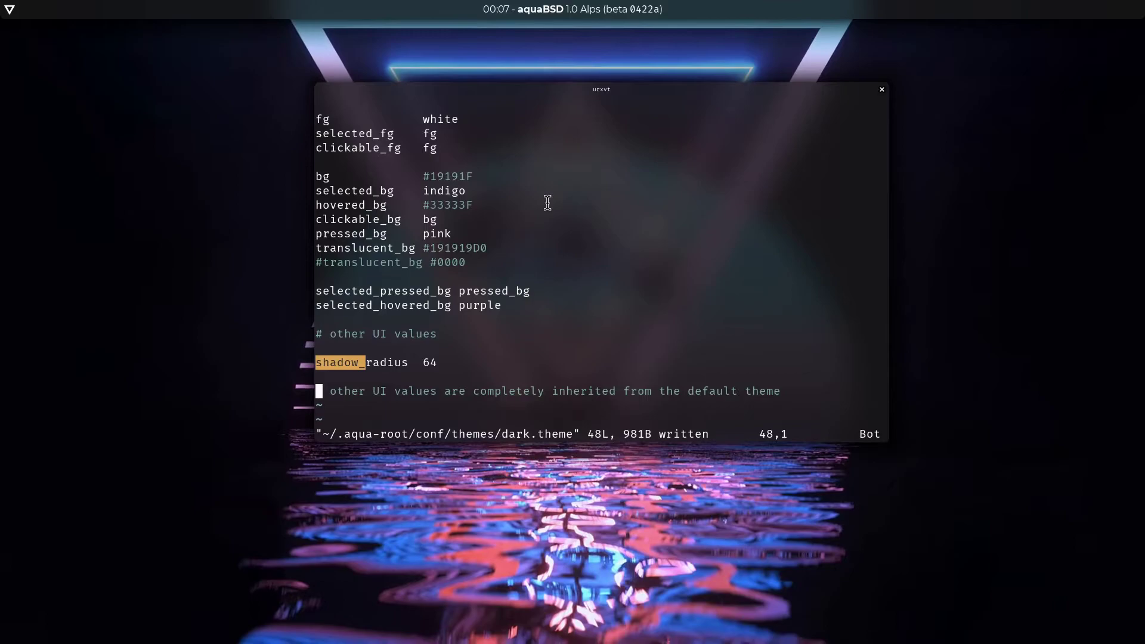
{"action": "type", "text": "/shadow"}
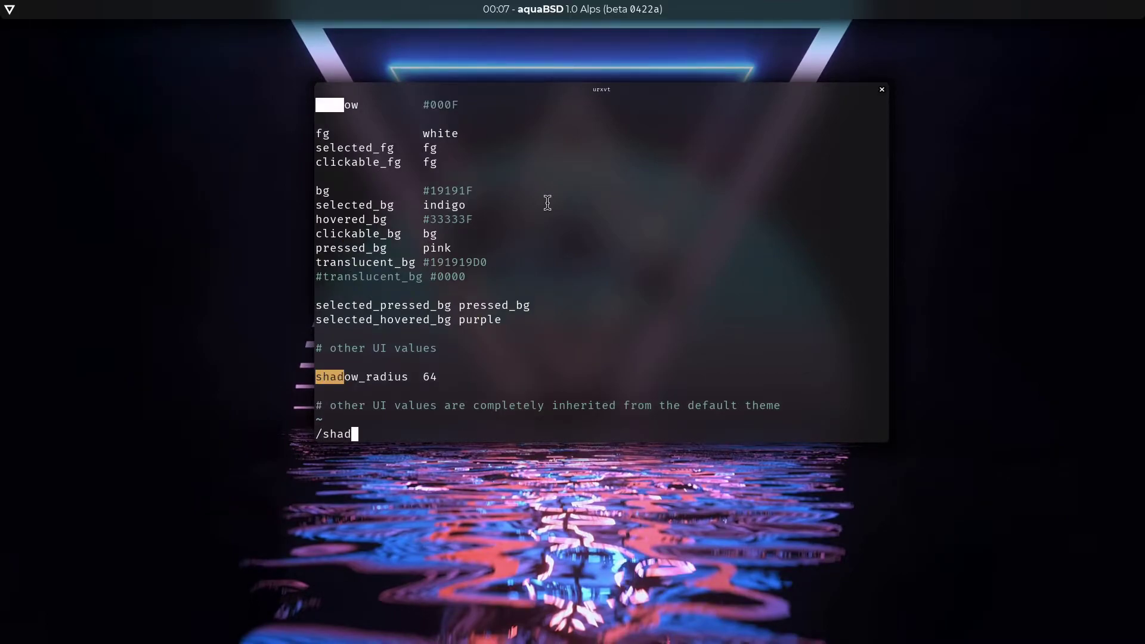
{"action": "key", "text": "Return"}
{"action": "key", "text": "dollar"}
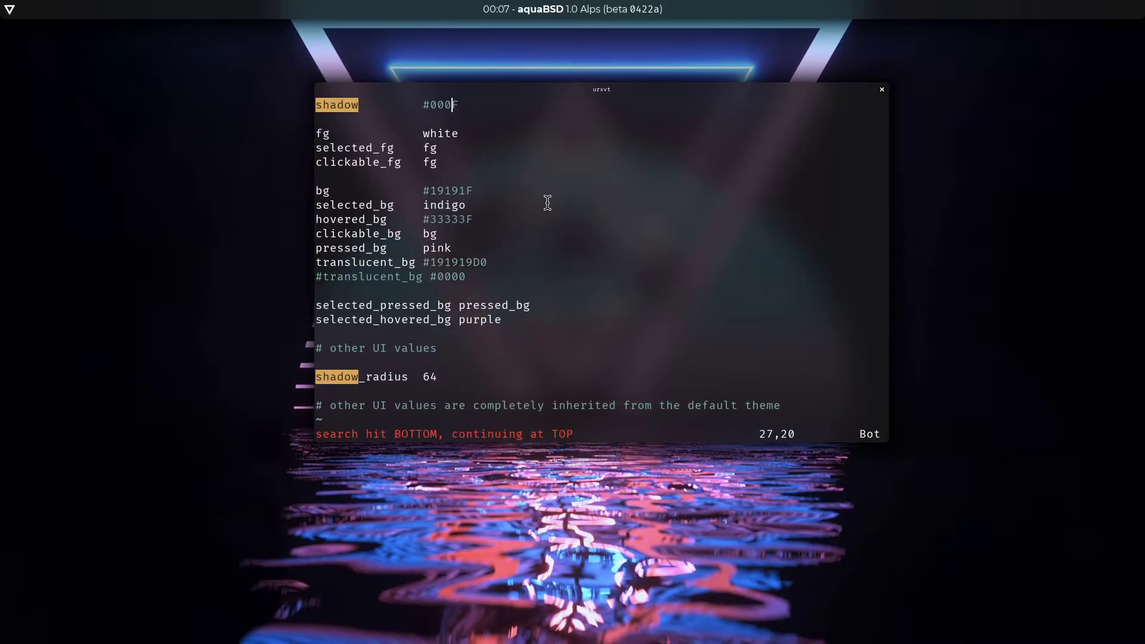
{"action": "type", "text": ":w"}
{"action": "key", "text": "Return"}
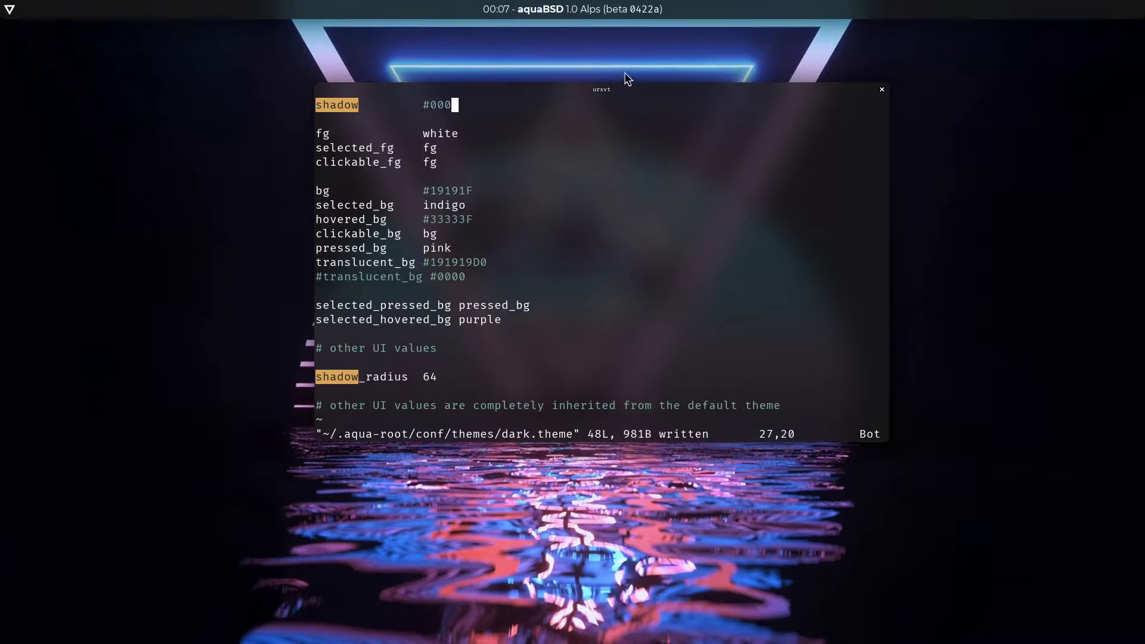
{"action": "left_click_drag", "start_coordinate": [607, 85], "coordinate": [616, 117]}
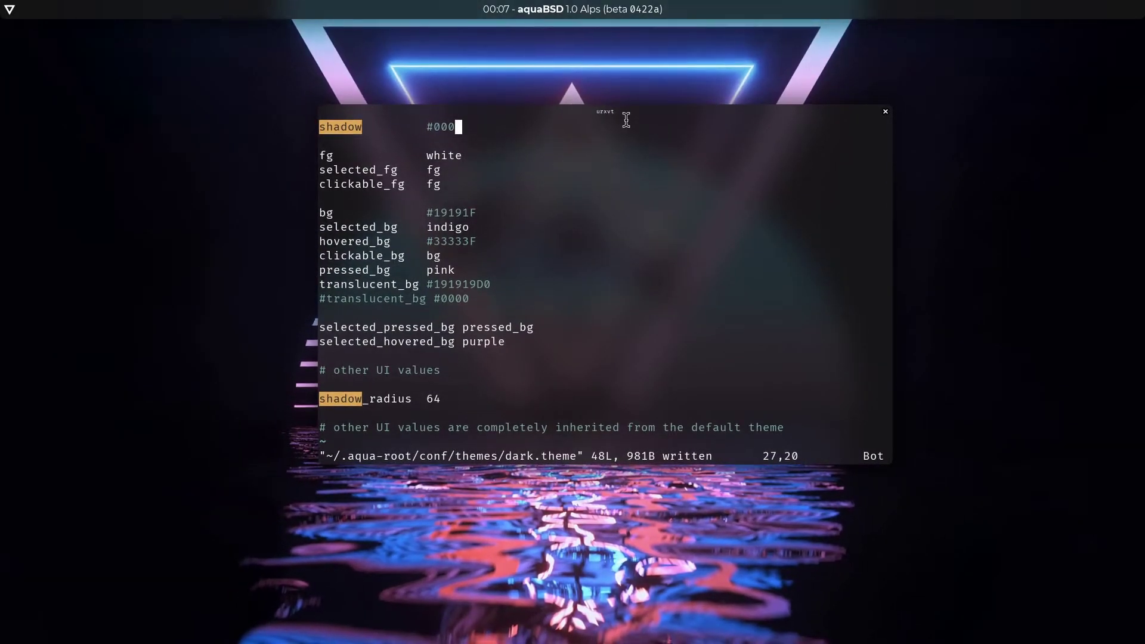
Quit vim and list the files in the test directory with ll
{"action": "type", "text": ":q"}
{"action": "key", "text": "Return"}
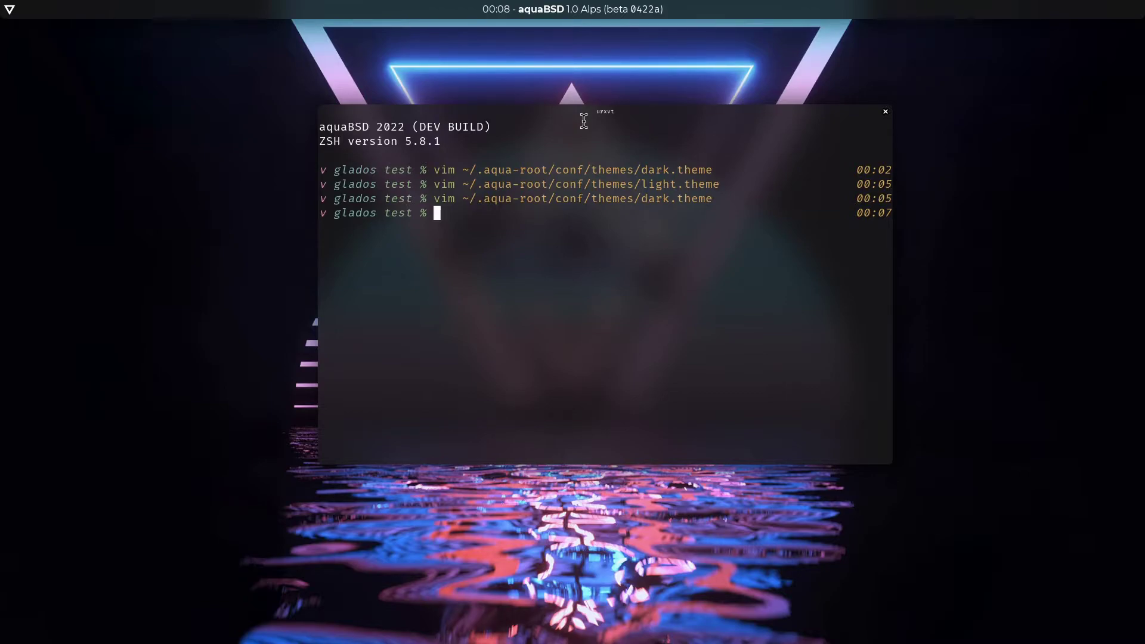
{"action": "type", "text": "ll"}
{"action": "key", "text": "Return"}
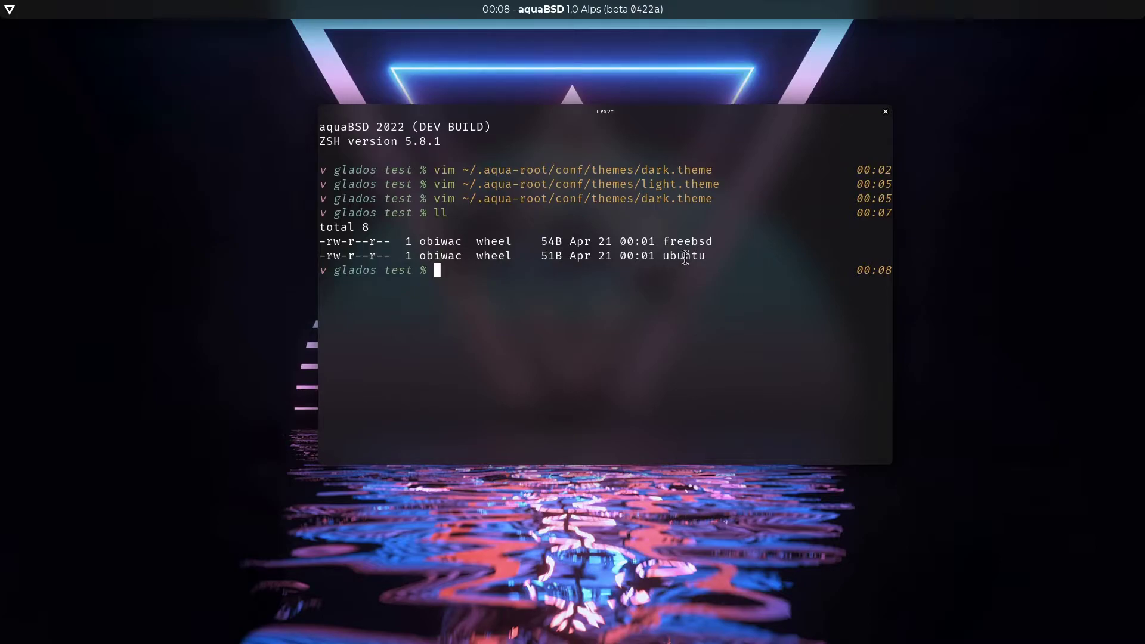
Enter the ubuntu aquarium with "aquarium -e ubuntu" and check its kernel name with uname
{"action": "type", "text": "aqua"}
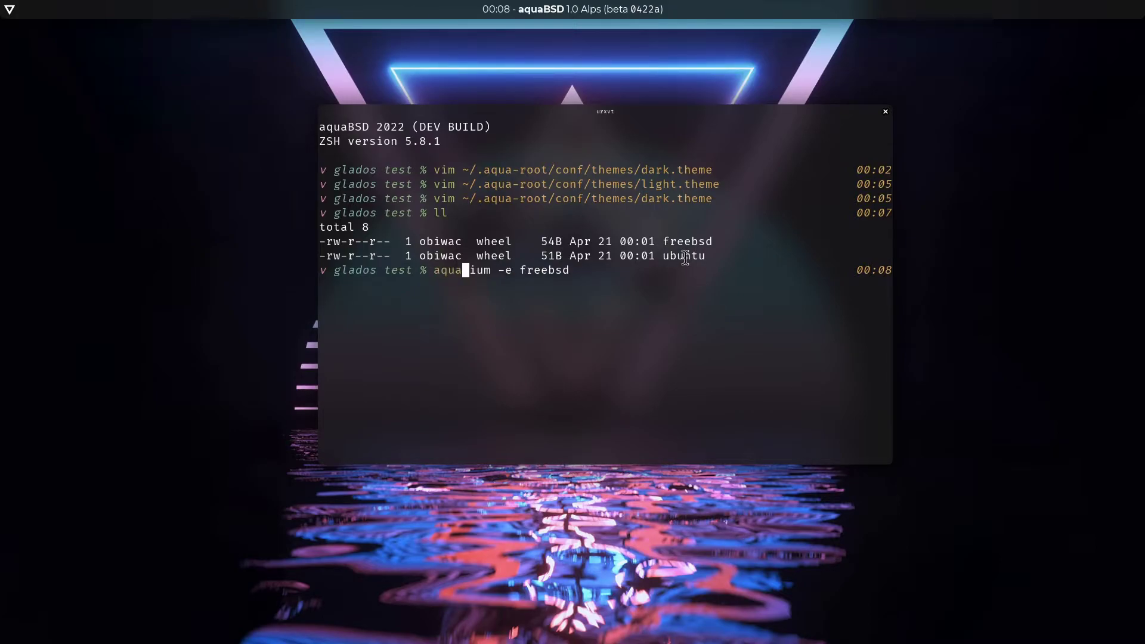
{"action": "type", "text": "rium -e ubuntu"}
{"action": "key", "text": "Return"}
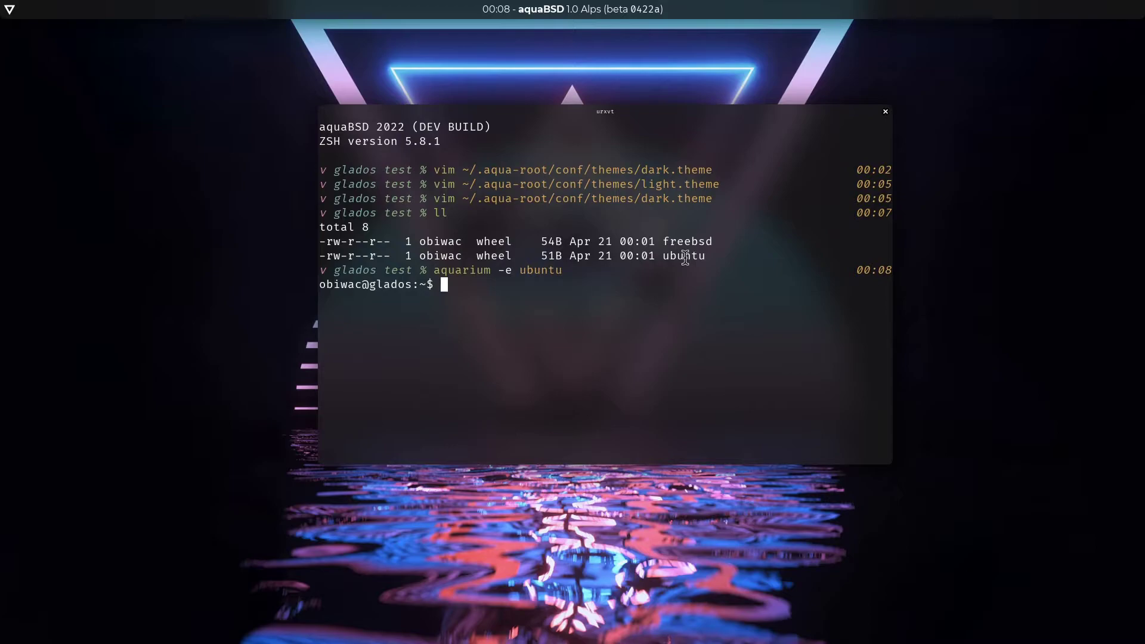
{"action": "type", "text": "uname"}
{"action": "key", "text": "Return"}
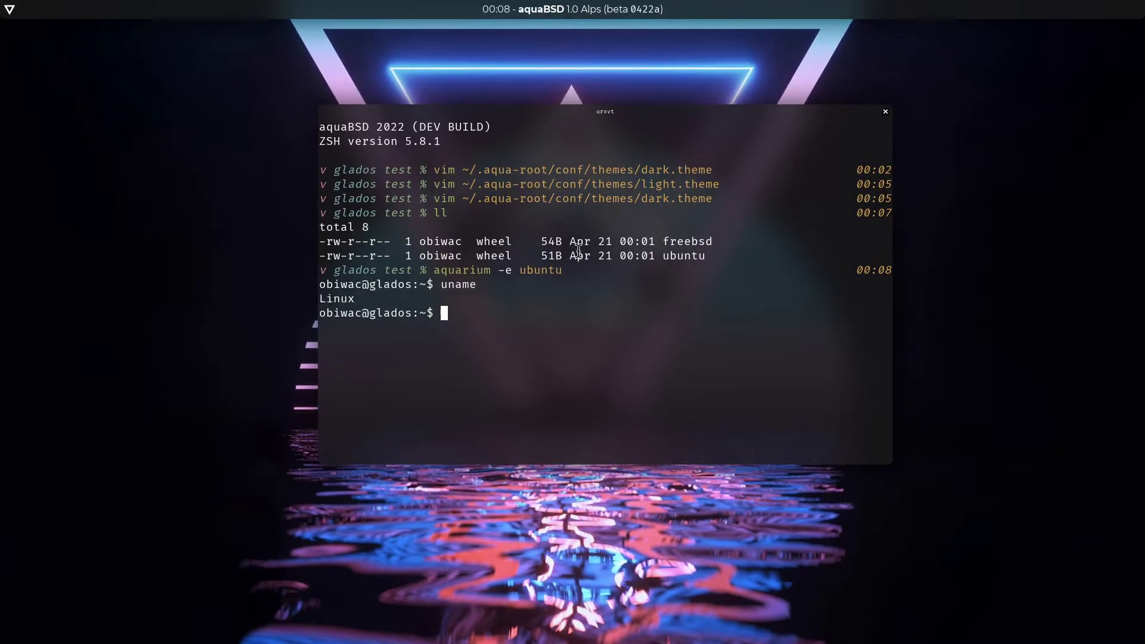
Run "sudo apt install vim" in the Ubuntu aquarium and enter the sudo account password
{"action": "type", "text": "sudo apt install vim"}
{"action": "key", "text": "Return"}
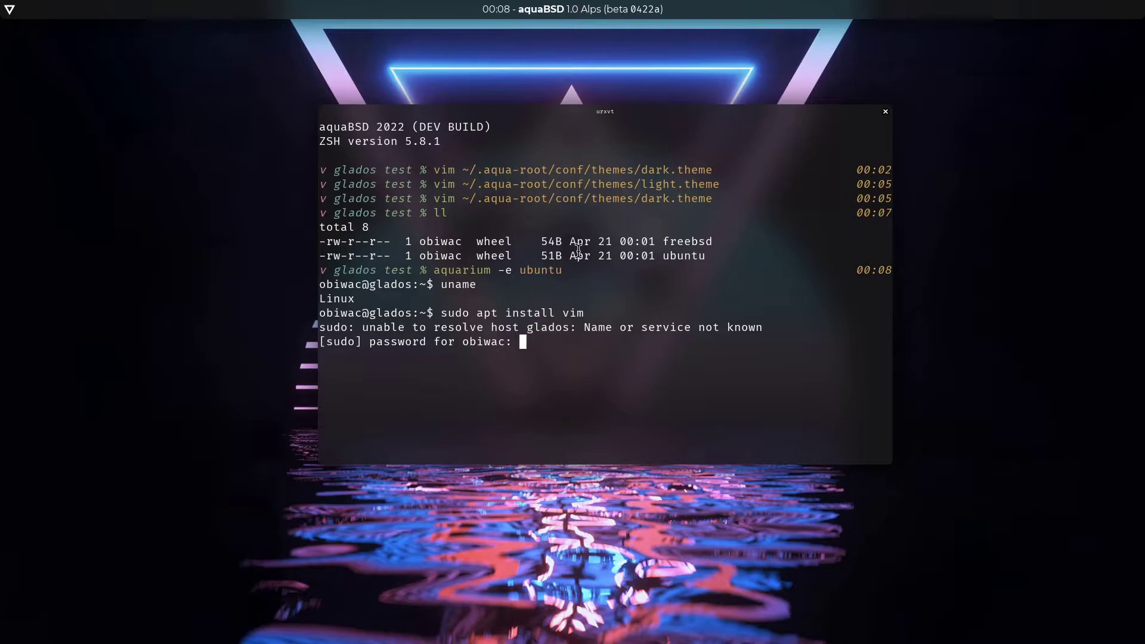
{"action": "key", "text": "Return"}
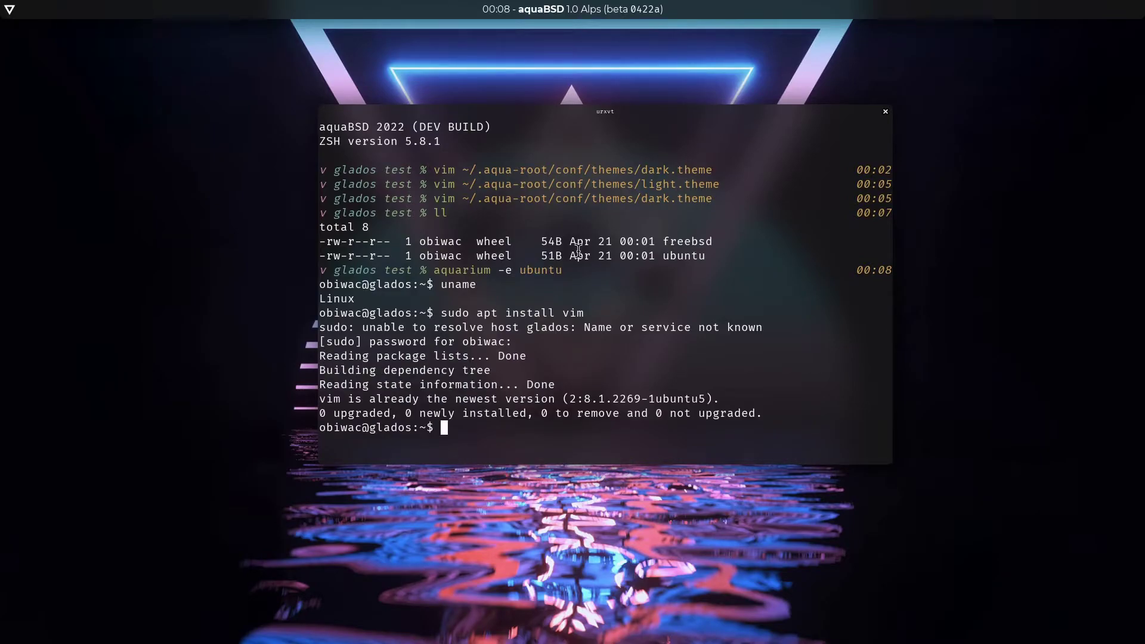
Remove the vim package from the Ubuntu aquarium with "sudo apt remove vim" and confirm the removal
{"action": "key", "text": "Up"}
{"action": "key", "text": "BackSpace"}
{"action": "key", "text": "BackSpace"}
{"action": "type", "text": "re"}
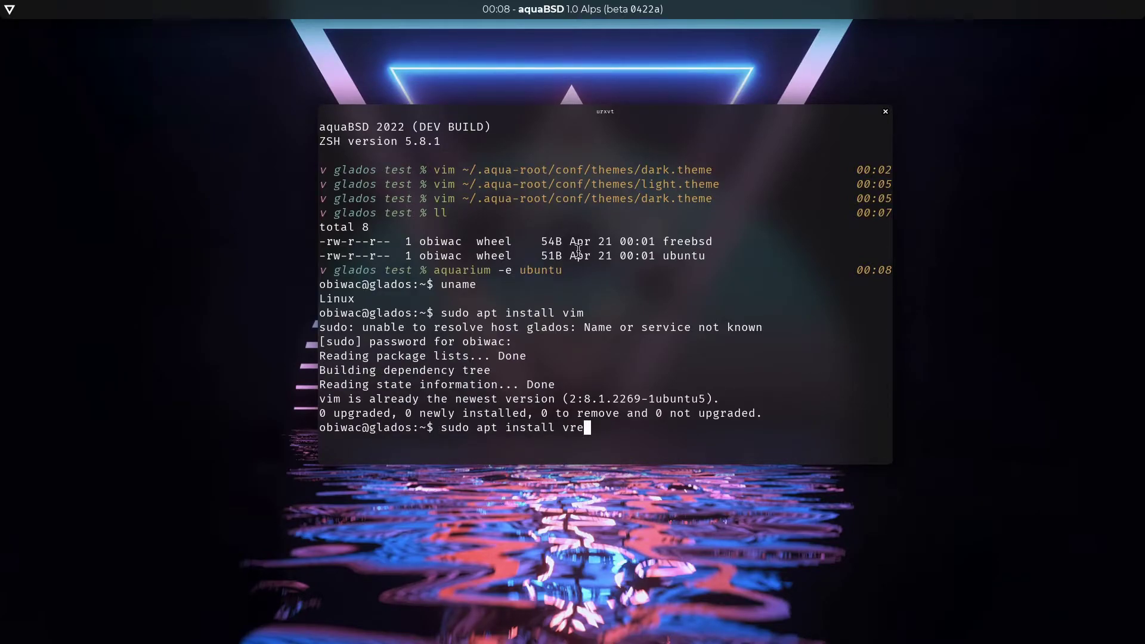
{"action": "key", "text": "BackSpace"}
{"action": "key", "text": "BackSpace"}
{"action": "key", "text": "BackSpace"}
{"action": "key", "text": "BackSpace"}
{"action": "key", "text": "BackSpace"}
{"action": "key", "text": "BackSpace"}
{"action": "key", "text": "BackSpace"}
{"action": "key", "text": "BackSpace"}
{"action": "key", "text": "BackSpace"}
{"action": "key", "text": "BackSpace"}
{"action": "key", "text": "BackSpace"}
{"action": "type", "text": "remove vim"}
{"action": "key", "text": "Return"}
{"action": "type", "text": "y"}
{"action": "key", "text": "Return"}
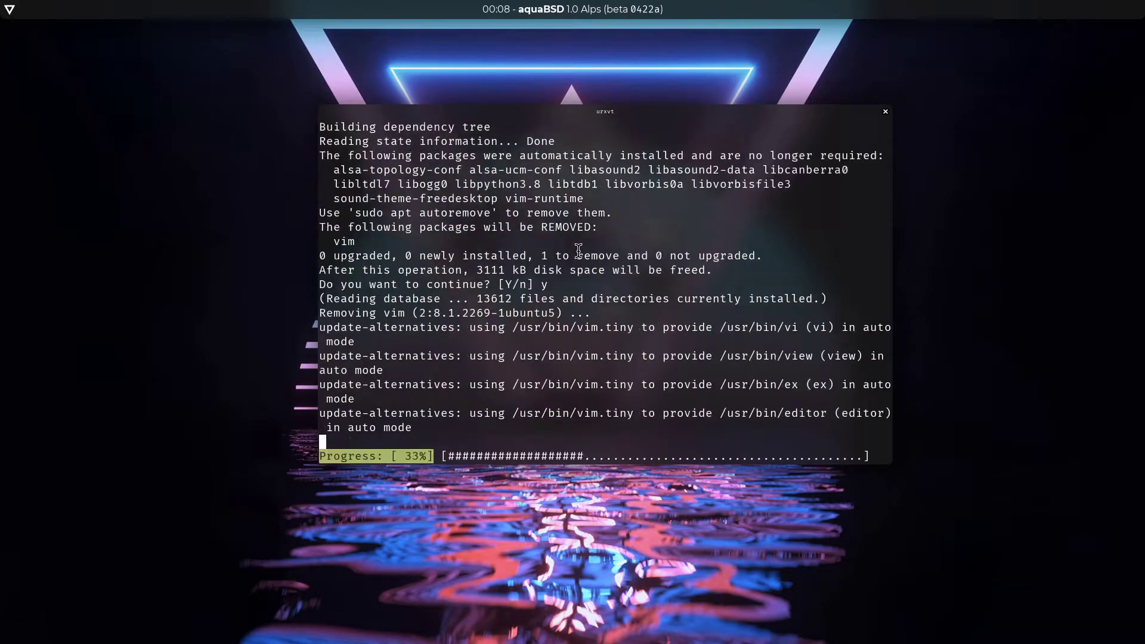
Reinstall vim by rerunning "sudo apt install vim" and launch the editor with an empty buffer
{"action": "key", "text": "Up"}
{"action": "key", "text": "Up"}
{"action": "key", "text": "Return"}
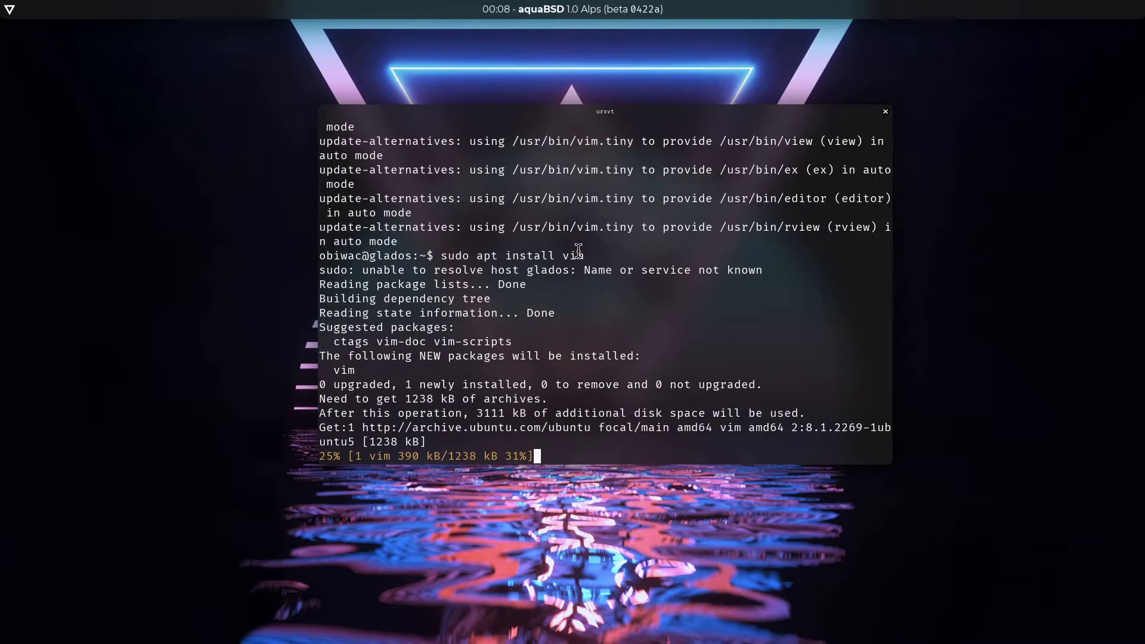
{"action": "type", "text": "vim"}
{"action": "key", "text": "Return"}
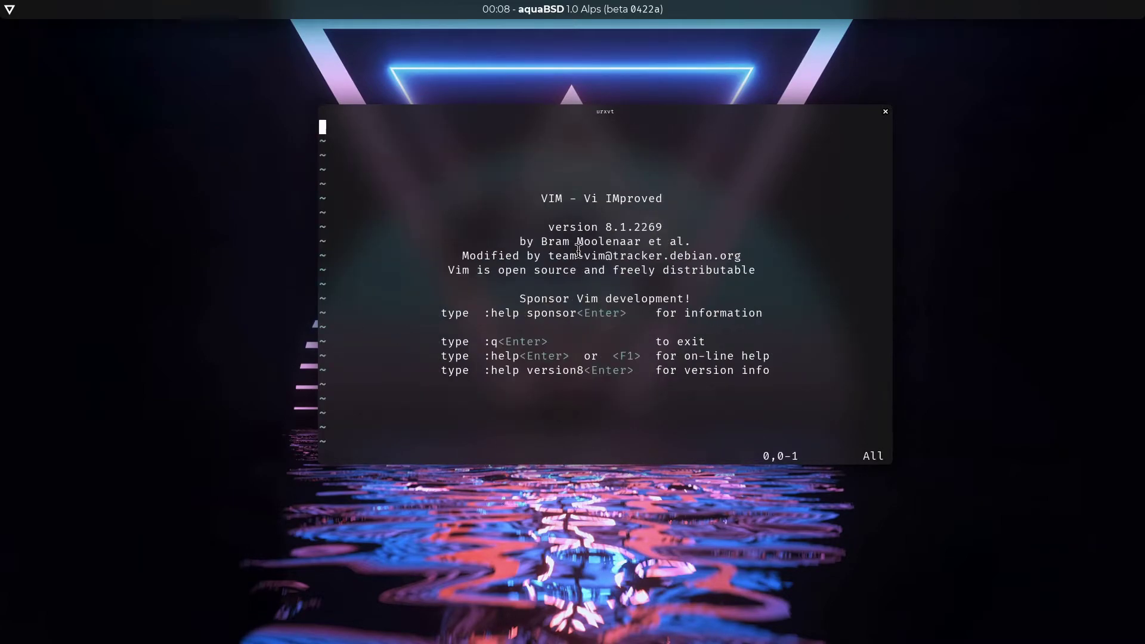
Insert the text "test" in vim, write it to files named test and q, and quit the editor
{"action": "type", "text": "i"}
{"action": "type", "text": "test"}
{"action": "key", "text": "Escape"}
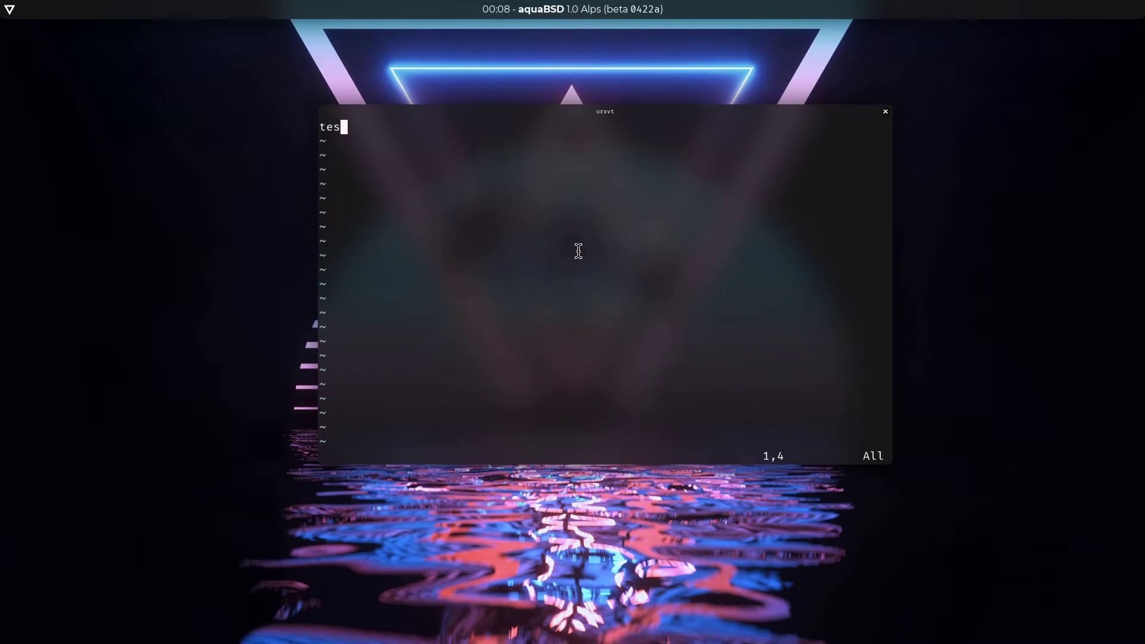
{"action": "type", "text": ":w test"}
{"action": "key", "text": "Return"}
{"action": "type", "text": ":w q"}
{"action": "key", "text": "Return"}
{"action": "type", "text": ":q"}
{"action": "key", "text": "Return"}
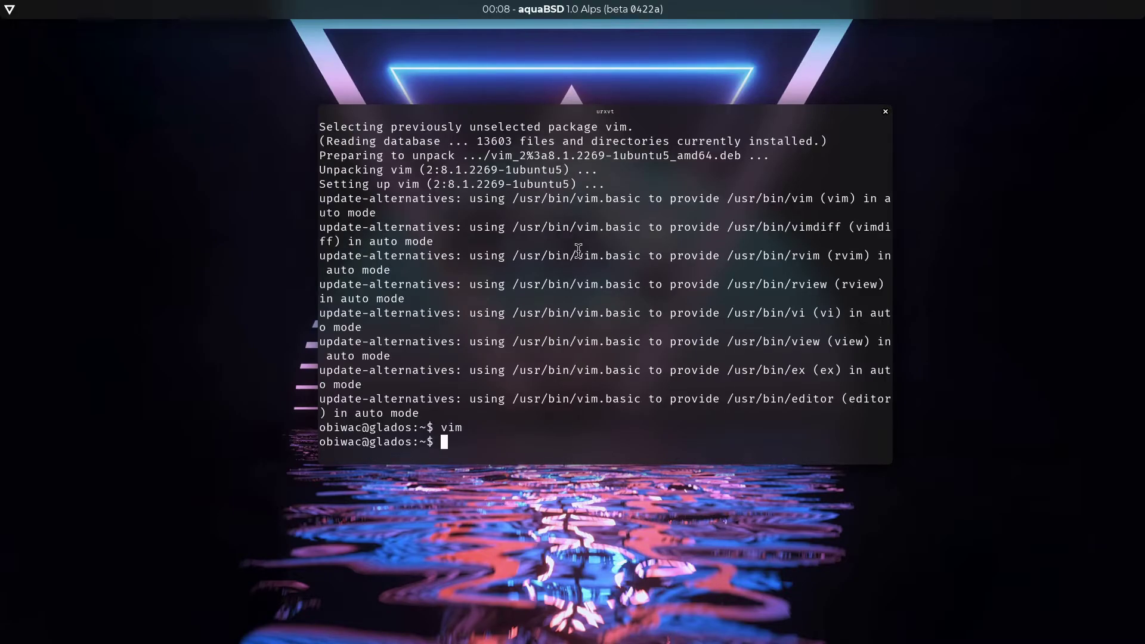
Print the contents of file q, delete the files q and test, and exit the Ubuntu aquarium
{"action": "type", "text": "cat q"}
{"action": "key", "text": "Return"}
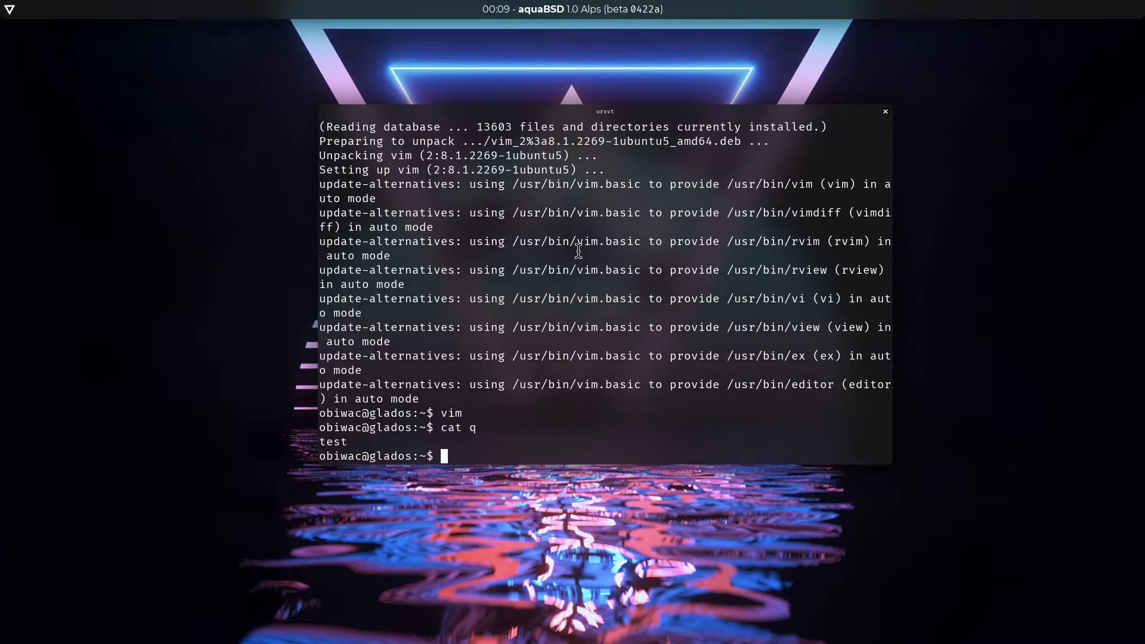
{"action": "type", "text": "rm q"}
{"action": "key", "text": "Return"}
{"action": "type", "text": "rm test"}
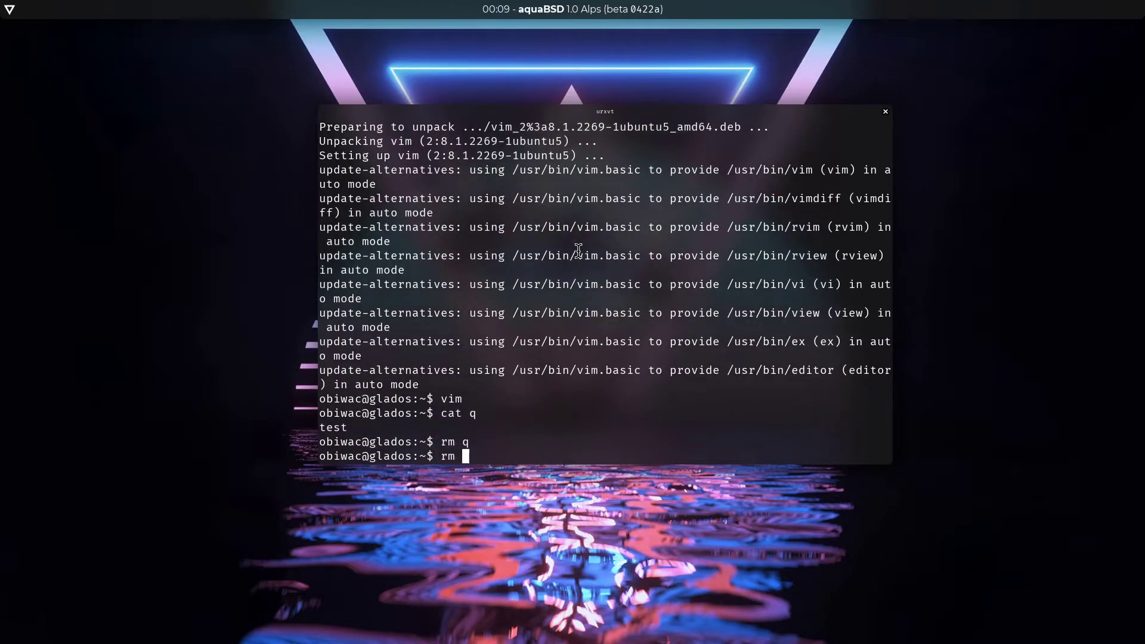
{"action": "key", "text": "Return"}
{"action": "type", "text": "exit"}
{"action": "key", "text": "Return"}
Enter the freebsd aquarium with "aquarium -e freebsd" and check its kernel name with uname
{"action": "type", "text": "ls"}
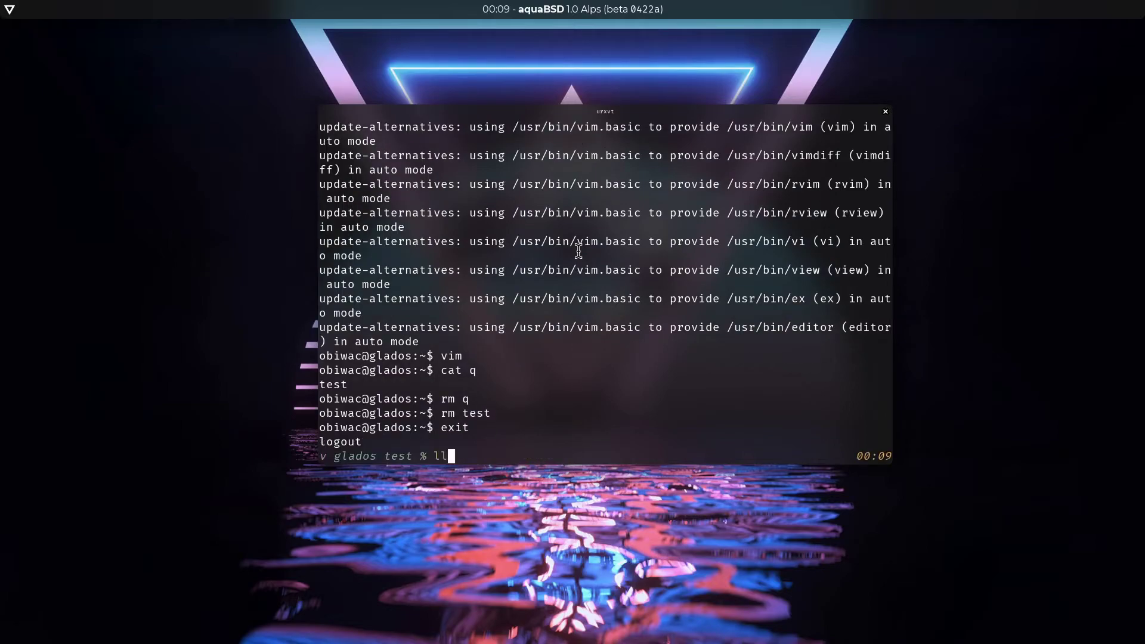
{"action": "key", "text": "Up"}
{"action": "key", "text": "Up"}
{"action": "key", "text": "Return"}
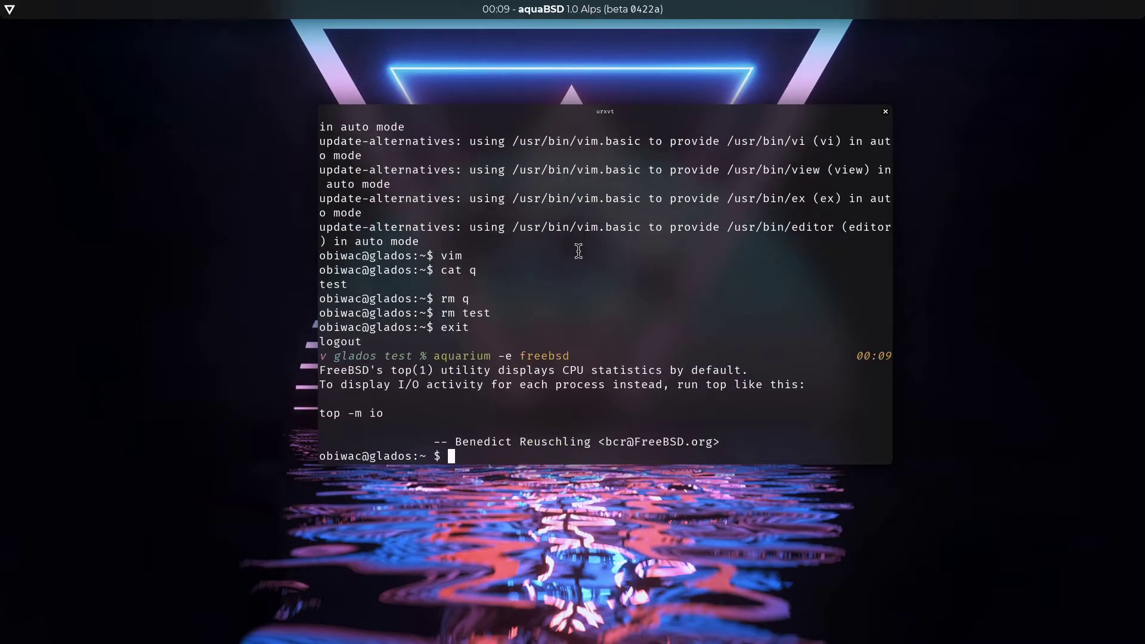
{"action": "type", "text": "uname"}
{"action": "key", "text": "Return"}
Exit the FreeBSD aquarium and list the aquarium templates in /etc/aquariums/templates with ll
{"action": "type", "text": "exit"}
{"action": "key", "text": "Return"}
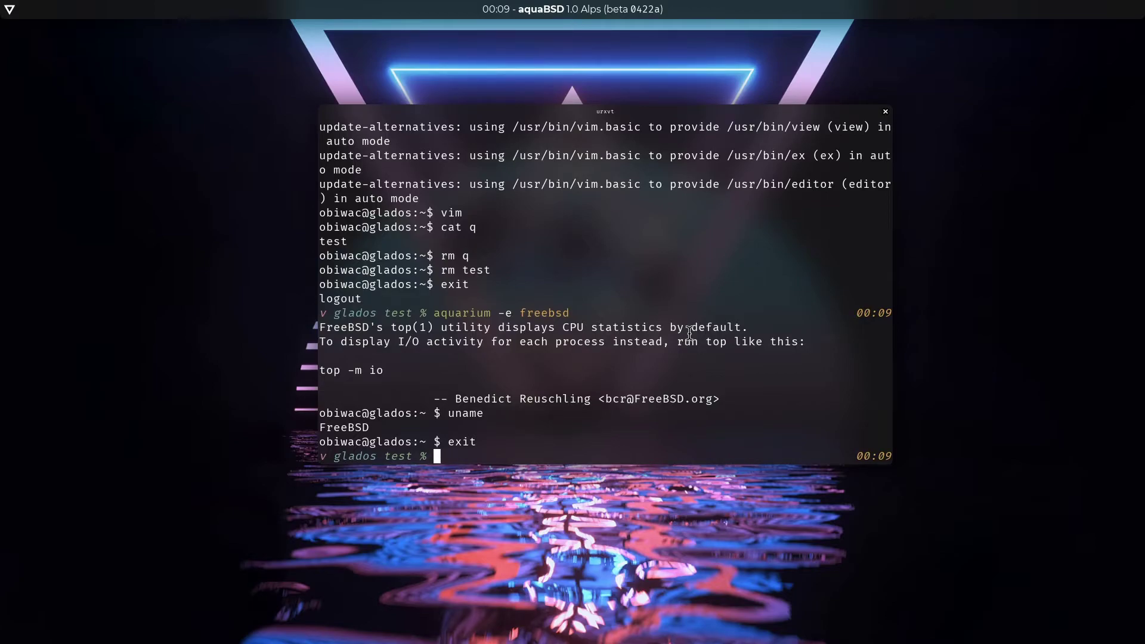
{"action": "type", "text": "ll /etc/aquariums/templates"}
{"action": "key", "text": "Return"}
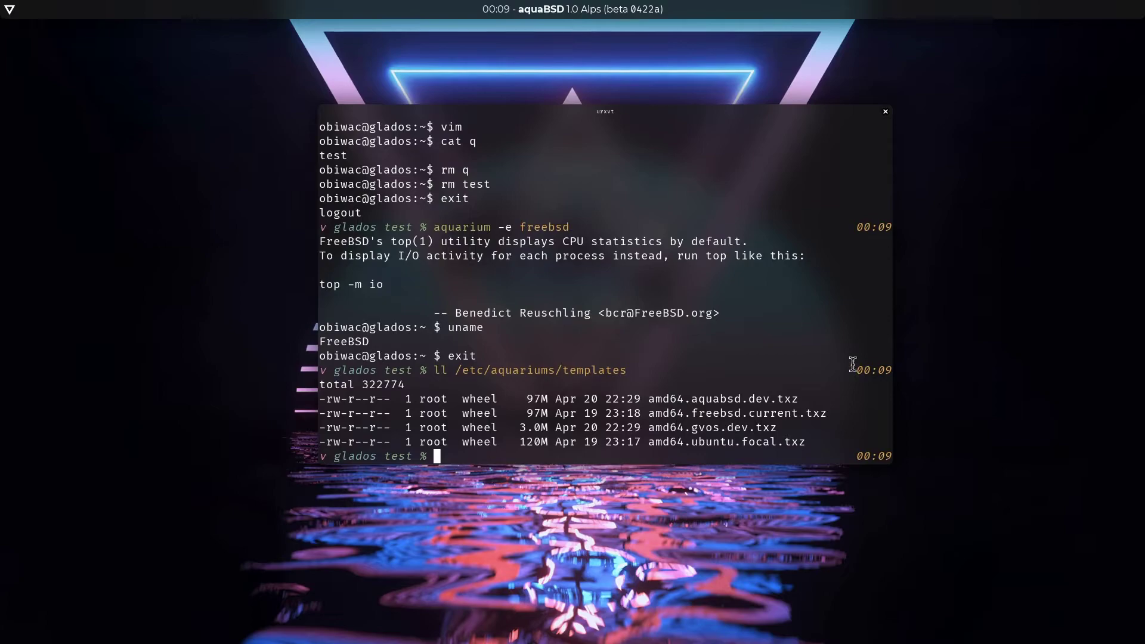
Switch to Firefox showing the bob-linux-images repository and arrange its window beside the terminal
{"action": "key", "text": "alt+Tab"}
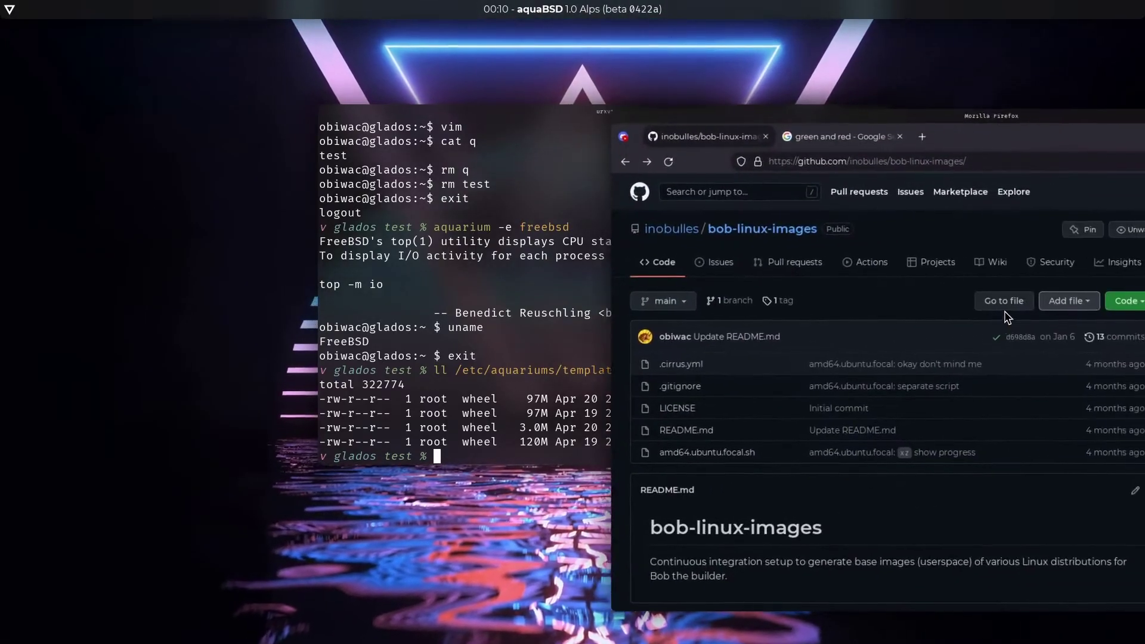
{"action": "left_click_drag", "start_coordinate": [1006, 317], "coordinate": [685, 266]}
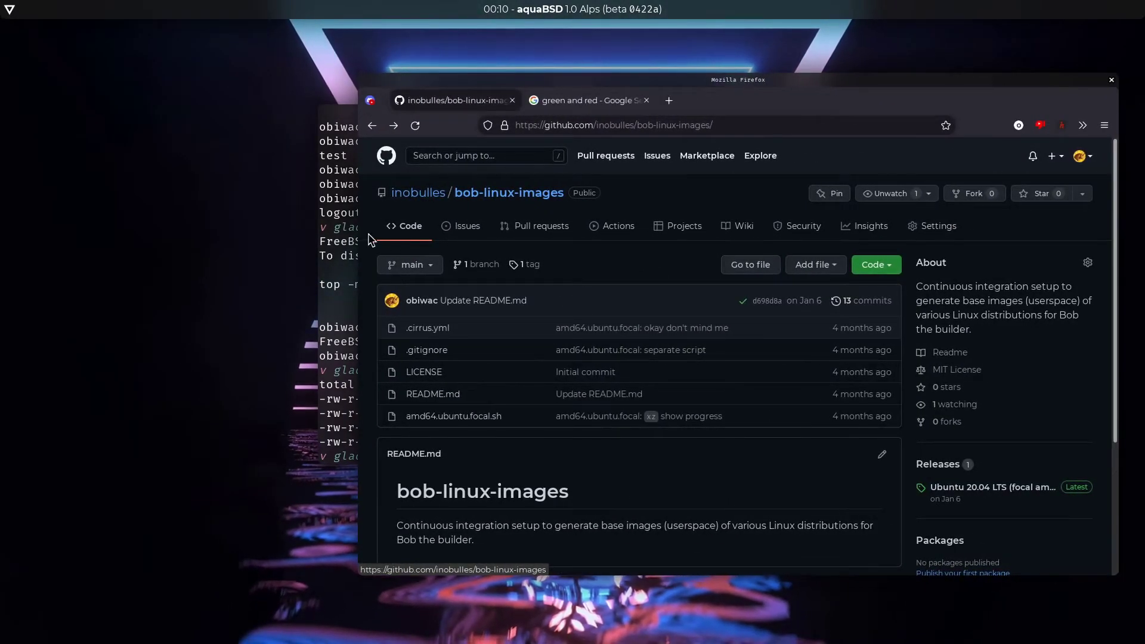
{"action": "left_click_drag", "start_coordinate": [344, 233], "coordinate": [90, 161]}
{"action": "left_click_drag", "start_coordinate": [768, 262], "coordinate": [681, 283]}
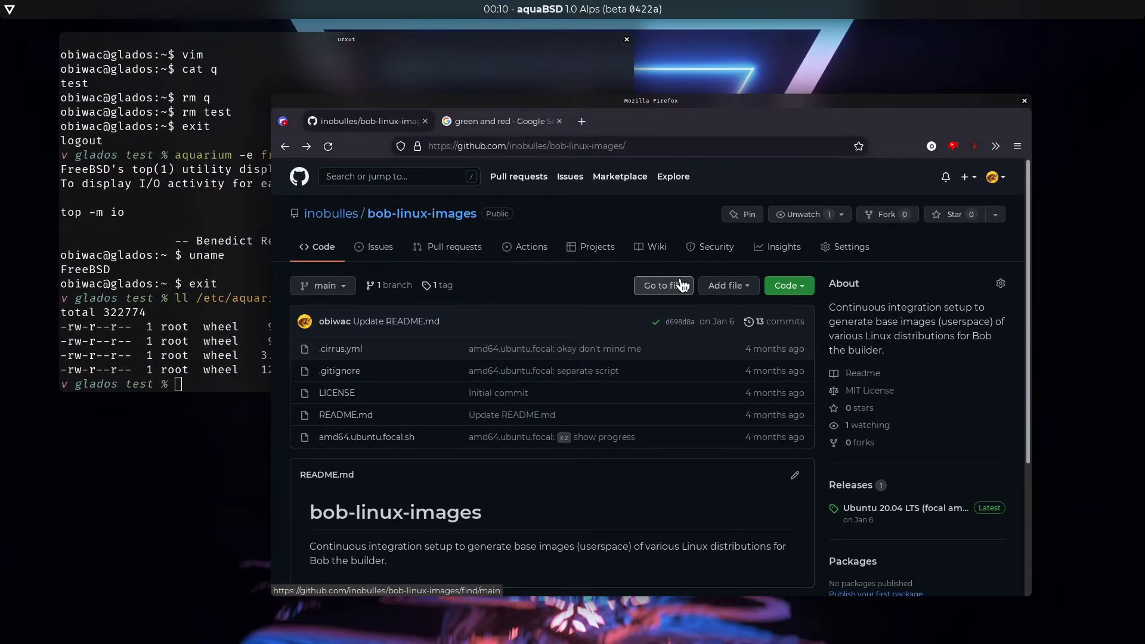
Review the amd64.ubuntu.focal.sh script in the bob-linux-images repository and return to the repository's main page
{"action": "scroll", "coordinate": [542, 314], "scroll_direction": "down", "scroll_amount": 3}
{"action": "scroll", "coordinate": [541, 314], "scroll_direction": "up", "scroll_amount": 3}
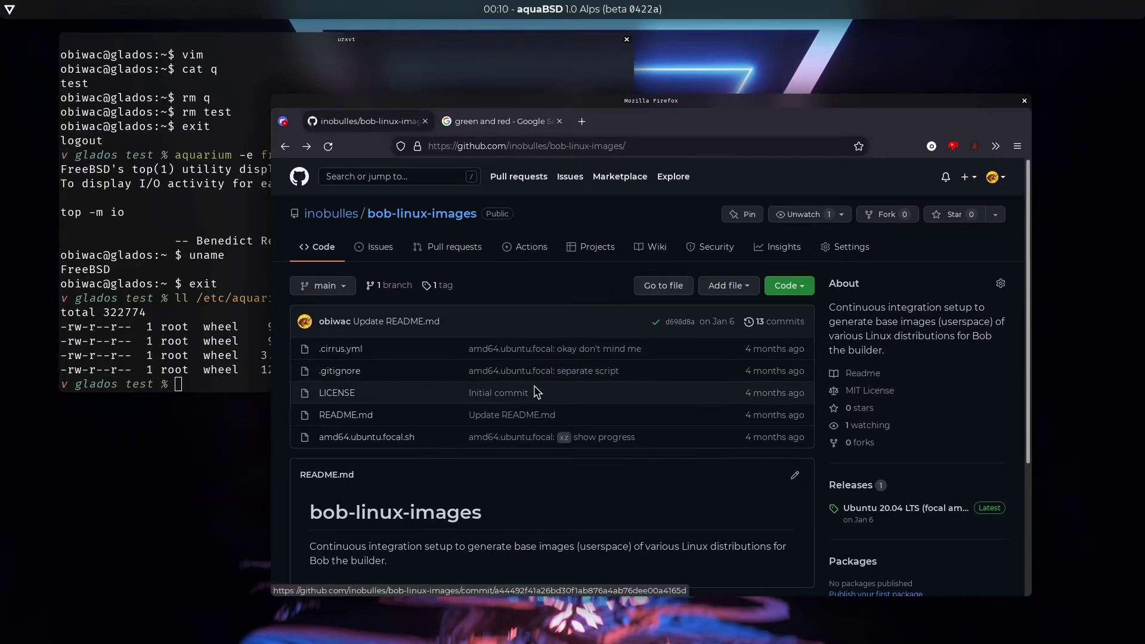
{"action": "left_click", "coordinate": [362, 438]}
{"action": "scroll", "coordinate": [606, 401], "scroll_direction": "down", "scroll_amount": 10}
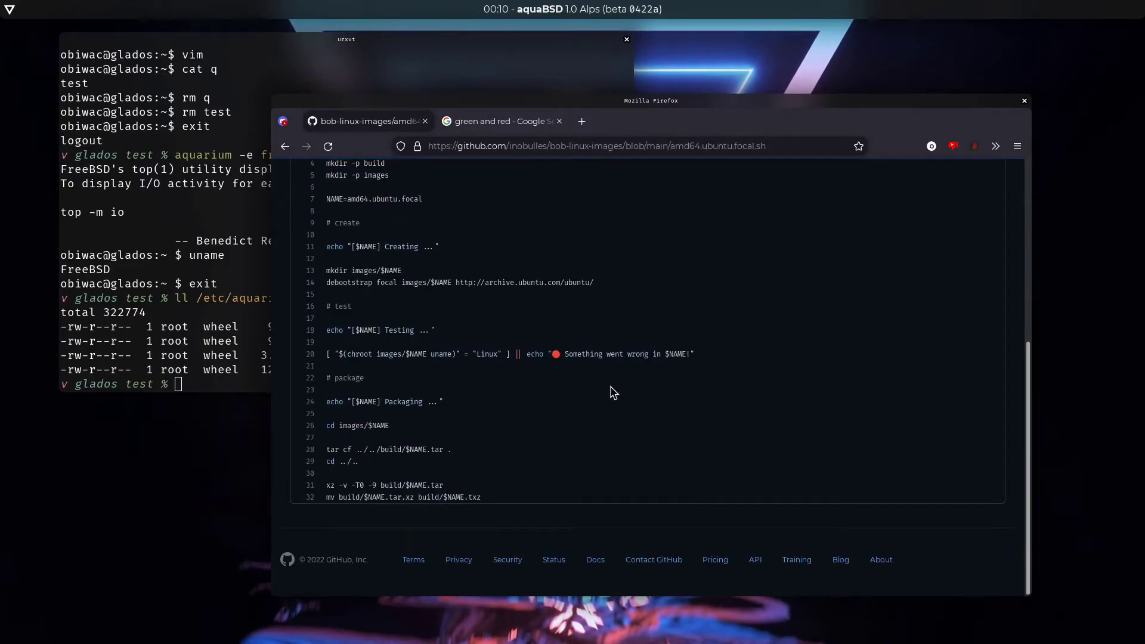
{"action": "scroll", "coordinate": [521, 334], "scroll_direction": "up", "scroll_amount": 5}
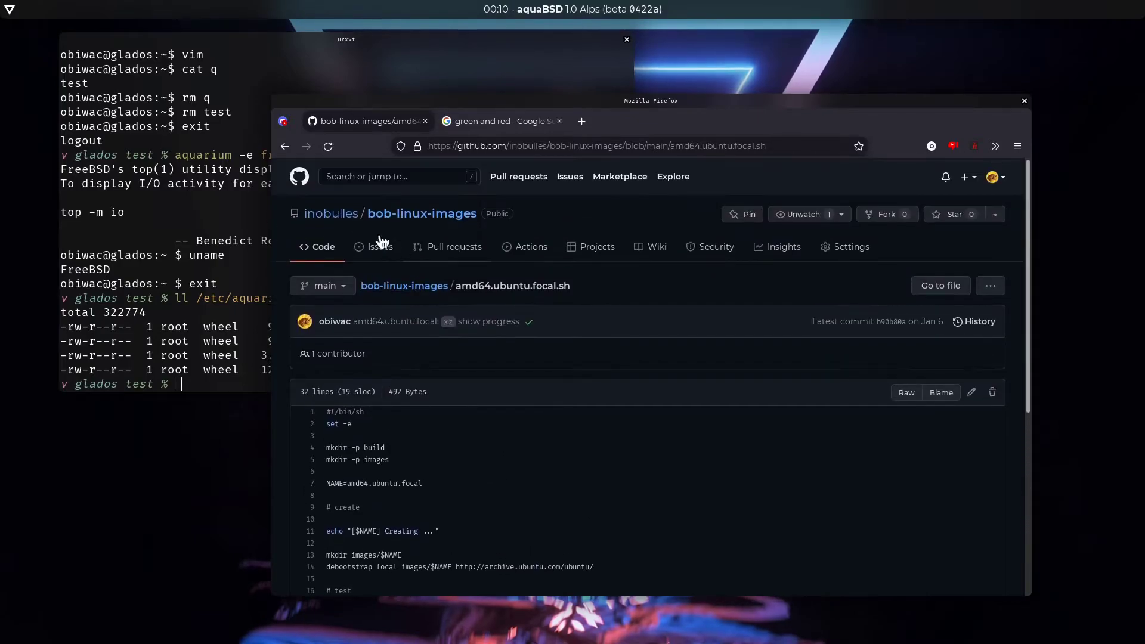
{"action": "left_click", "coordinate": [417, 288]}
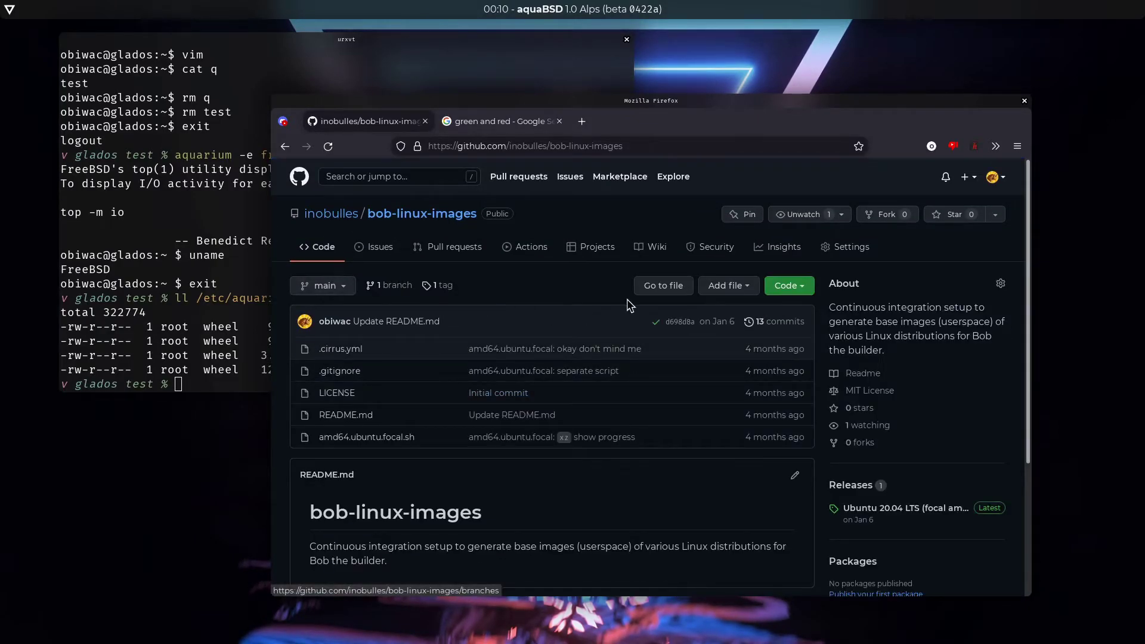
Open the latest commit's check details on Cirrus CI, view the amd64.ubuntu.focal build artifact, and close the Cirrus CI page
{"action": "left_click", "coordinate": [658, 325]}
{"action": "left_click", "coordinate": [636, 384]}
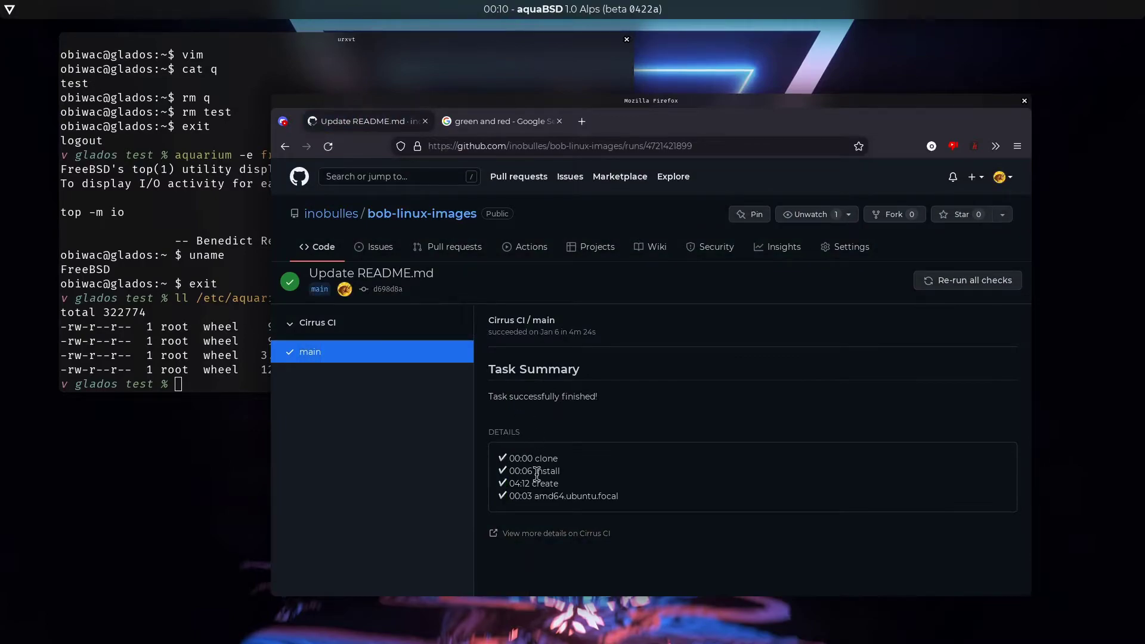
{"action": "left_click", "coordinate": [543, 533]}
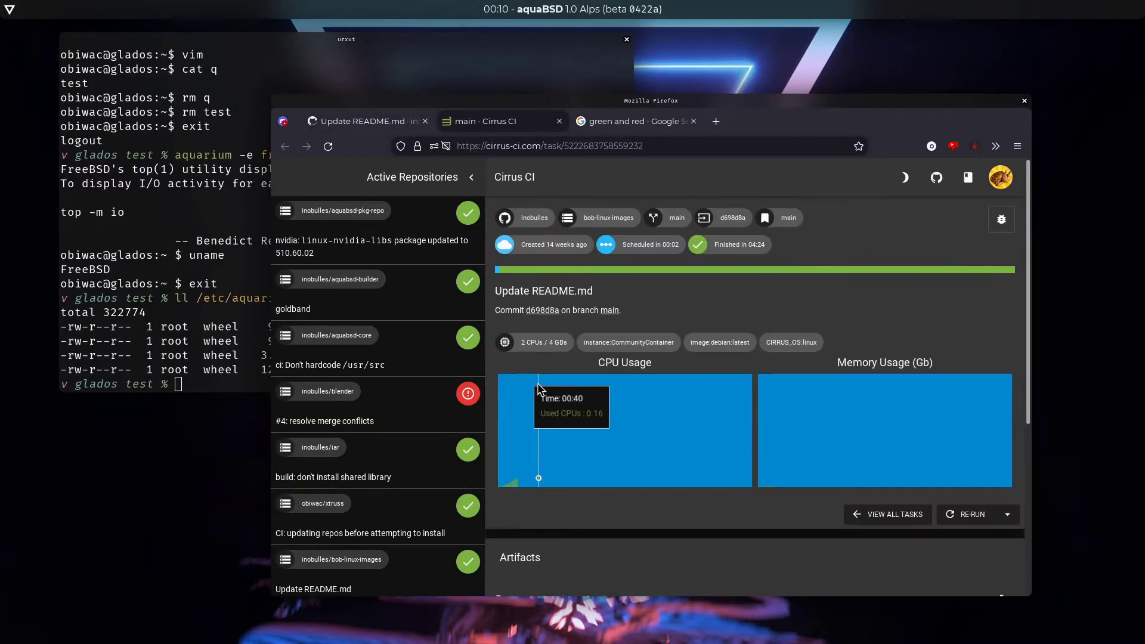
{"action": "scroll", "coordinate": [548, 339], "scroll_direction": "down", "scroll_amount": 4}
{"action": "left_click", "coordinate": [593, 366]}
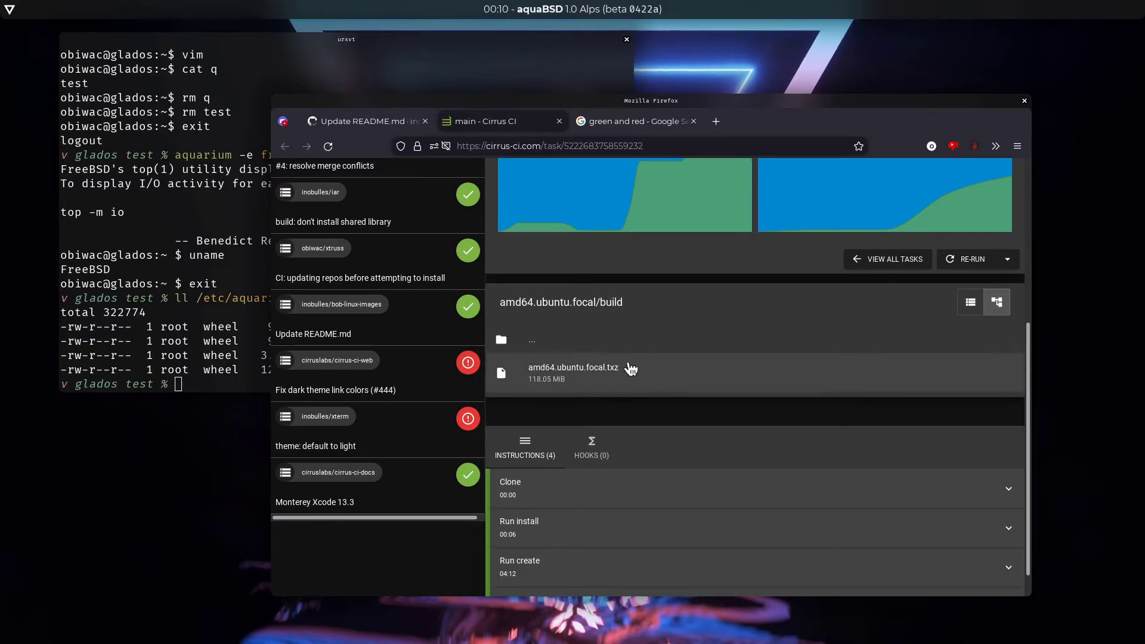
{"action": "scroll", "coordinate": [650, 232], "scroll_direction": "up", "scroll_amount": 4}
{"action": "scroll", "coordinate": [649, 227], "scroll_direction": "up", "scroll_amount": 1}
{"action": "middle_click", "coordinate": [528, 126]}
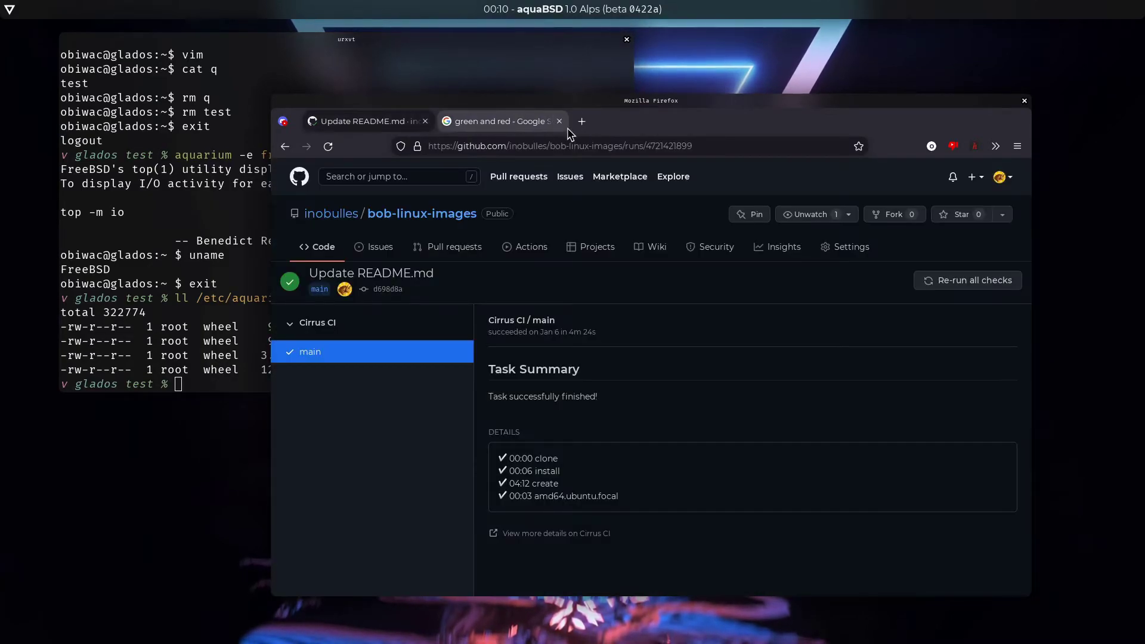
Move the Firefox window aside to view the terminal's template listing, and bring the browser back over the desktop
{"action": "left_click", "coordinate": [539, 127]}
{"action": "left_click", "coordinate": [370, 123]}
{"action": "left_click_drag", "start_coordinate": [465, 104], "coordinate": [526, 104]}
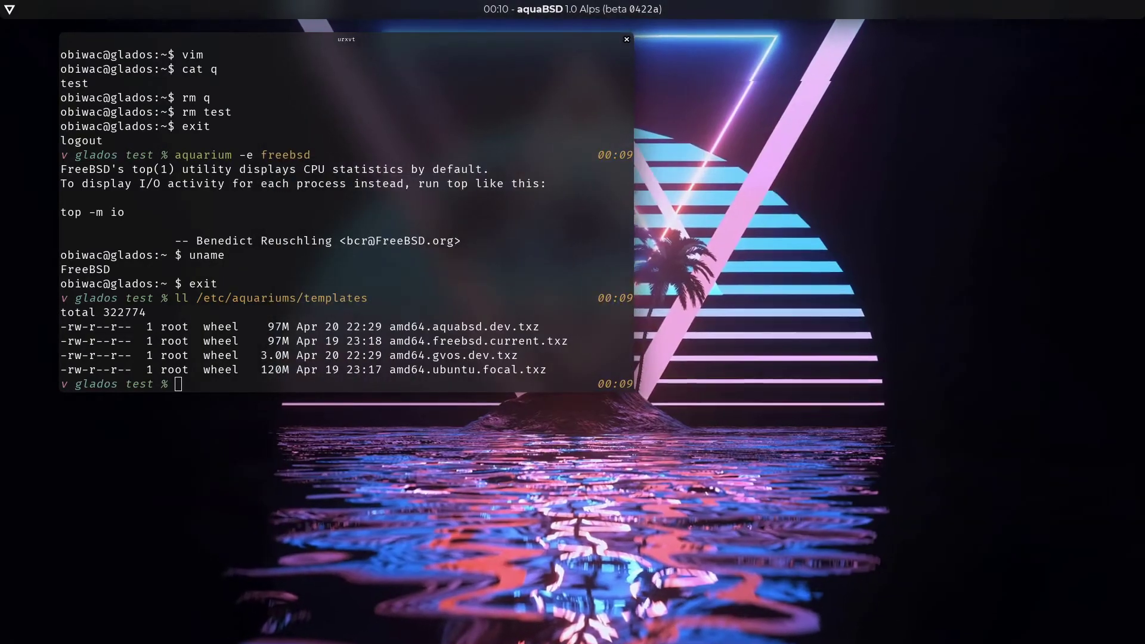
{"action": "left_click_drag", "start_coordinate": [1144, 140], "coordinate": [426, 94]}
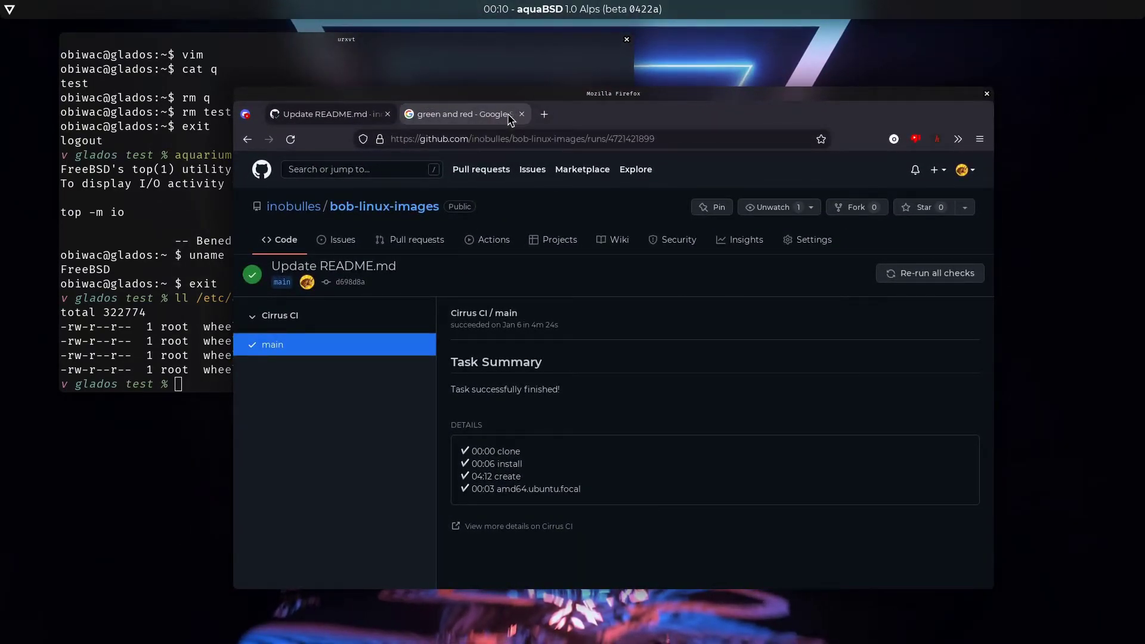
Open a new browser tab to view the Firefox start page, and close that tab
{"action": "left_click", "coordinate": [544, 116]}
{"action": "left_click", "coordinate": [467, 190]}
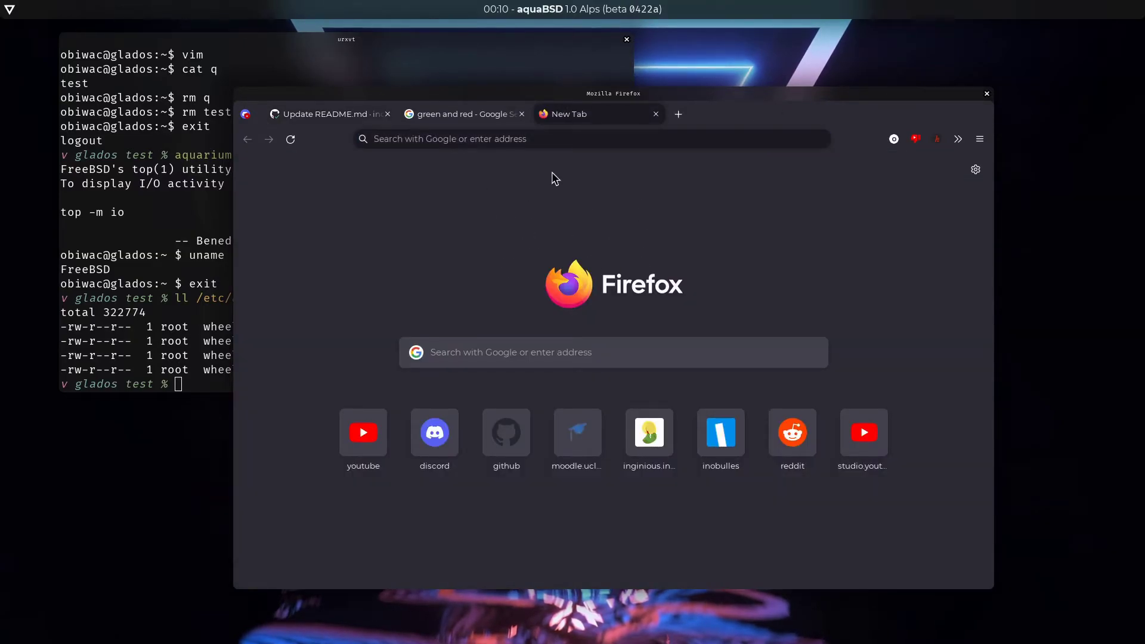
{"action": "middle_click", "coordinate": [636, 119]}
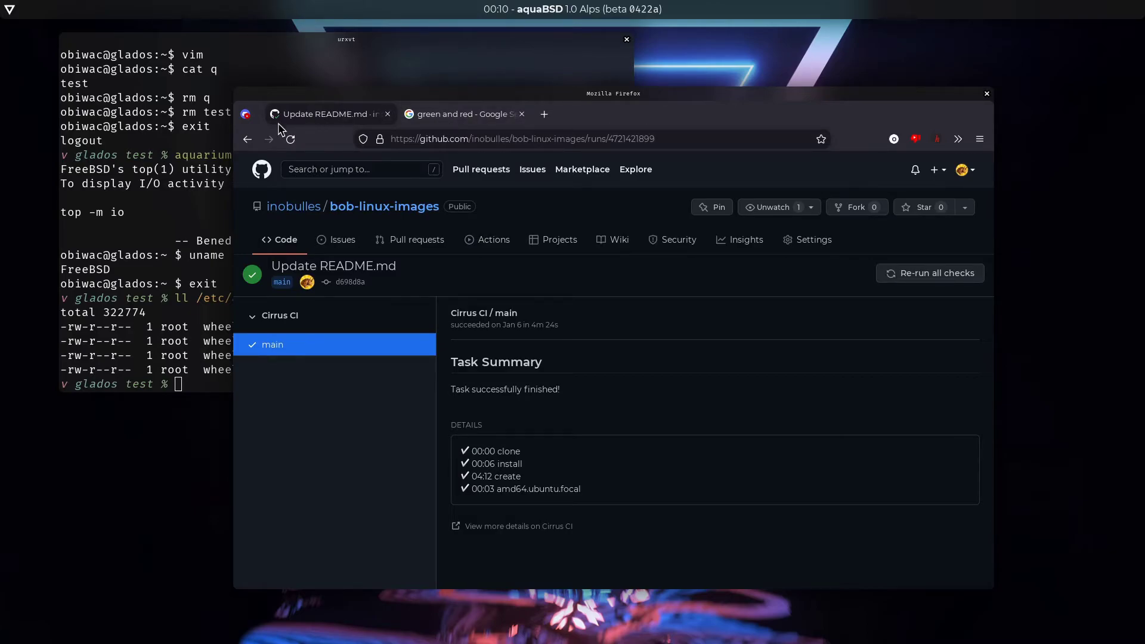
View the enlarged Firefox screenshot in Discord's random channel, and return to the Update README.md check page
{"action": "left_click", "coordinate": [245, 114]}
{"action": "left_click", "coordinate": [577, 286]}
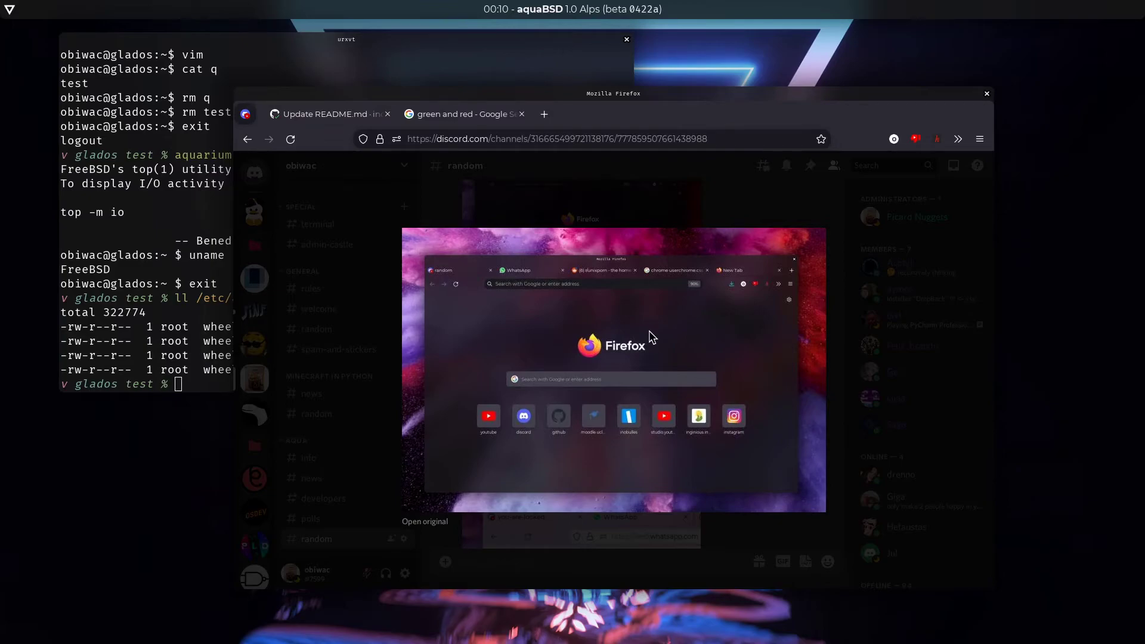
{"action": "left_click", "coordinate": [886, 318]}
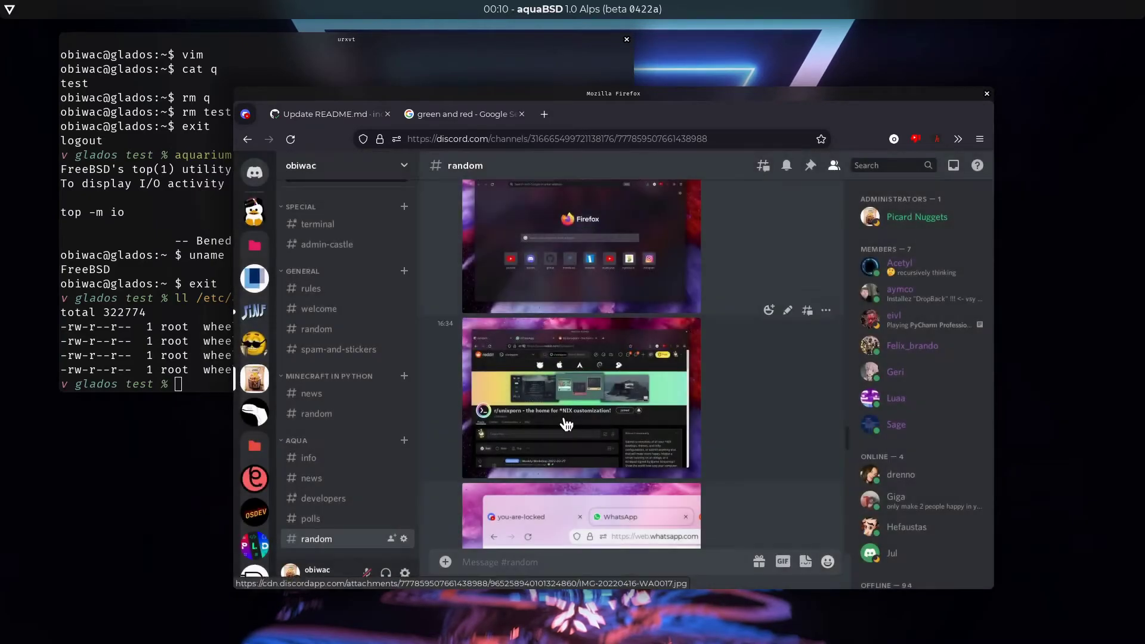
{"action": "left_click", "coordinate": [474, 119]}
{"action": "left_click", "coordinate": [331, 114]}
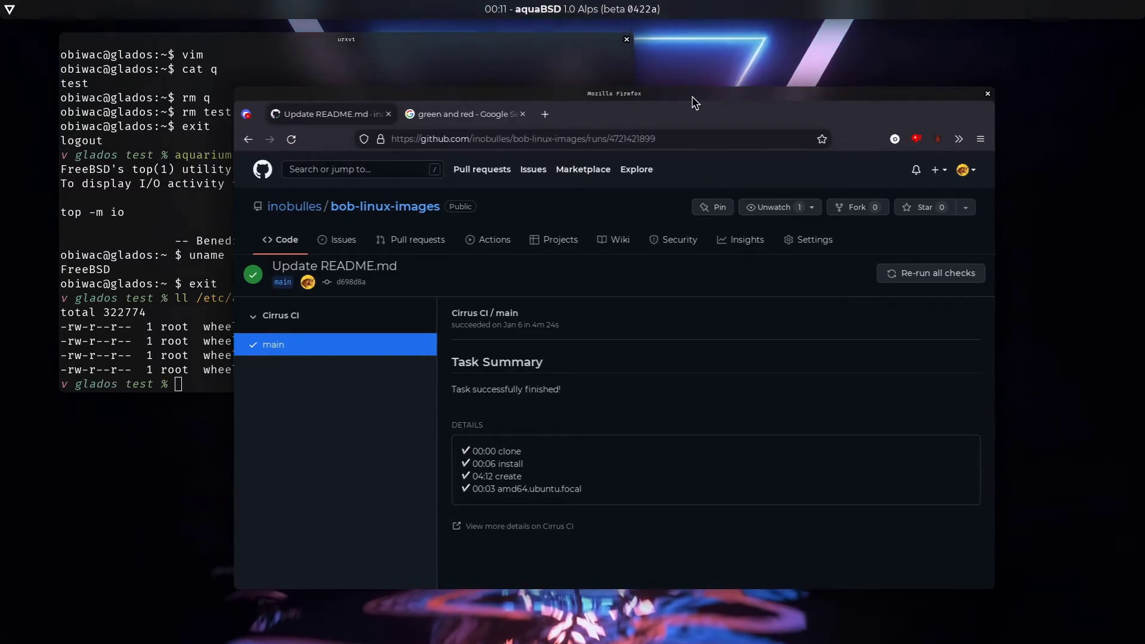
Move the Firefox window off the desktop, centre the terminal, and check the current account's groups with the id command
{"action": "left_click_drag", "start_coordinate": [692, 95], "coordinate": [702, 93]}
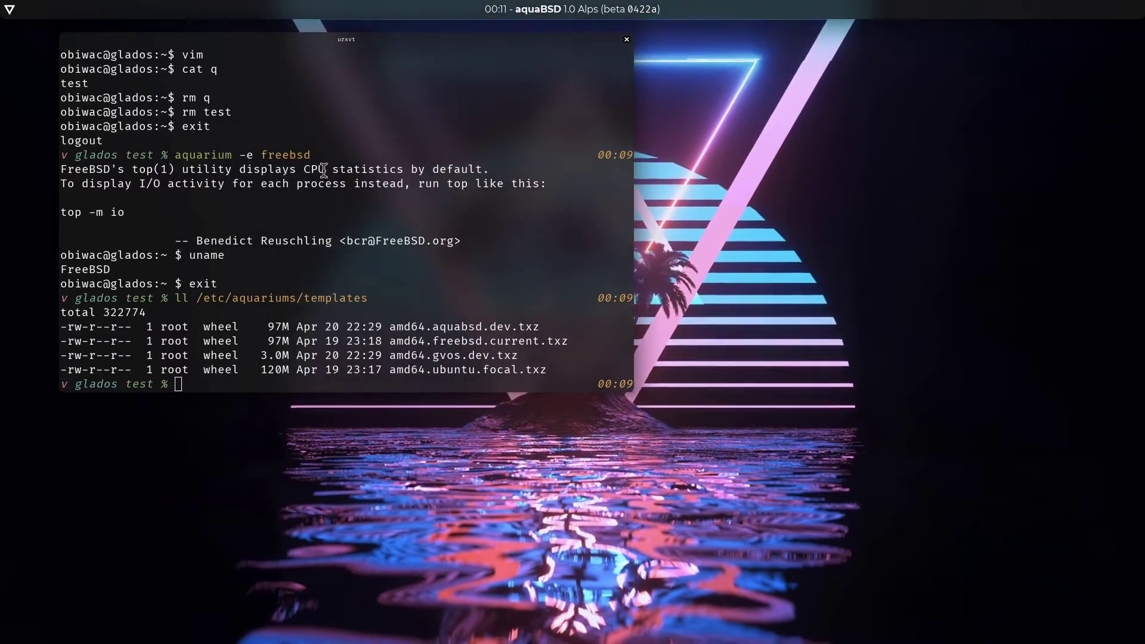
{"action": "left_click_drag", "start_coordinate": [298, 37], "coordinate": [659, 98]}
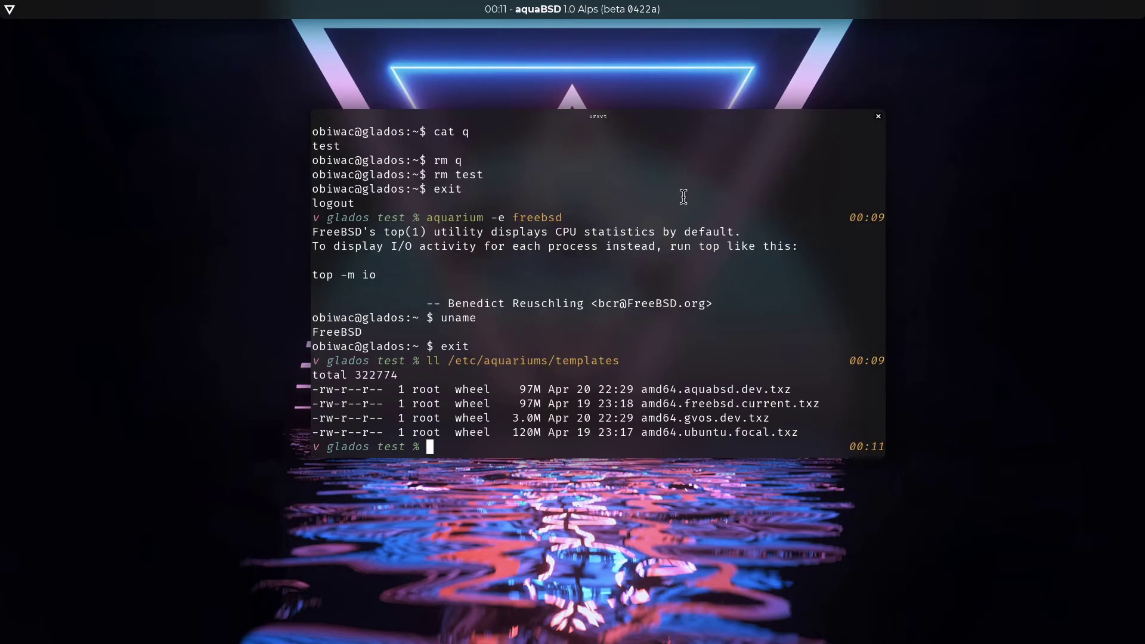
{"action": "type", "text": "id"}
{"action": "key", "text": "Return"}
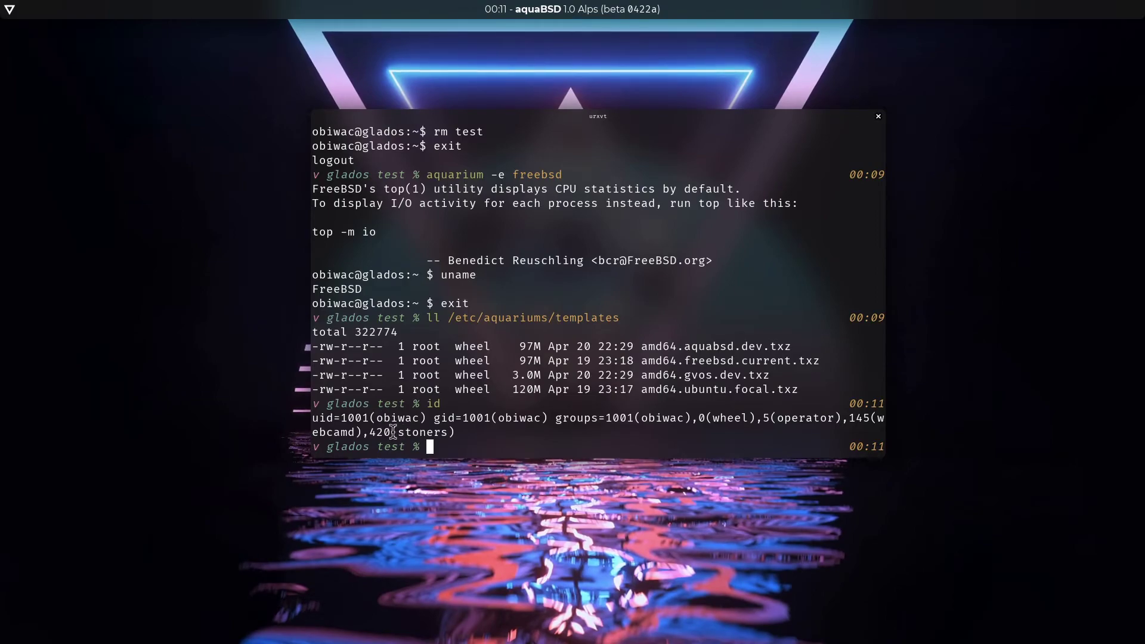
Log in to the steam account in the terminal and check its group membership with id
{"action": "type", "text": "login steam"}
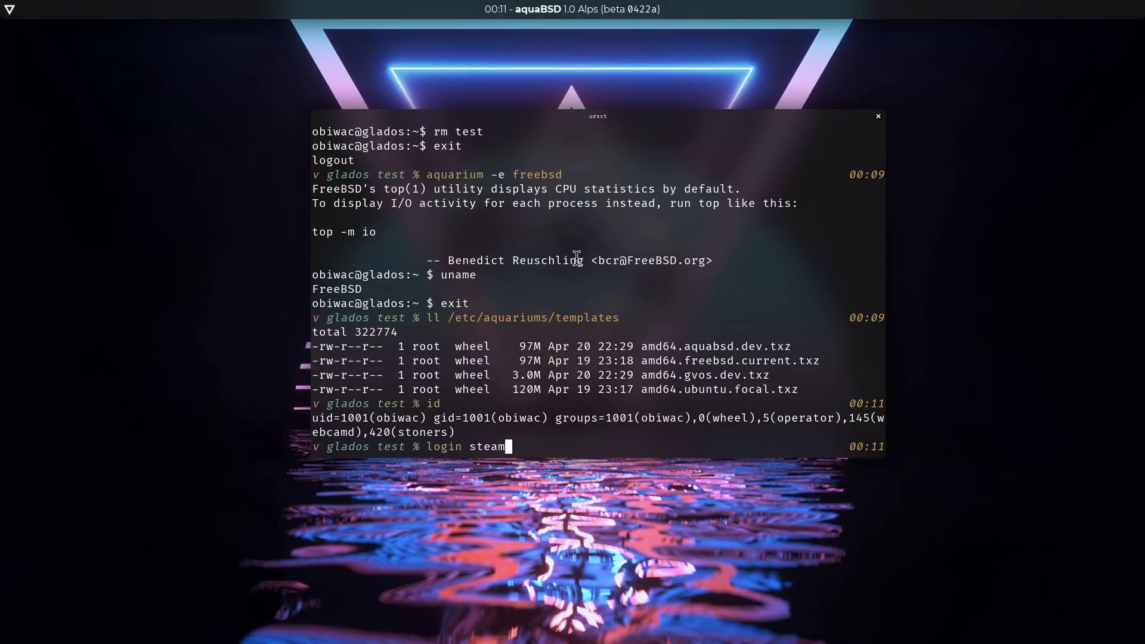
{"action": "key", "text": "Return"}
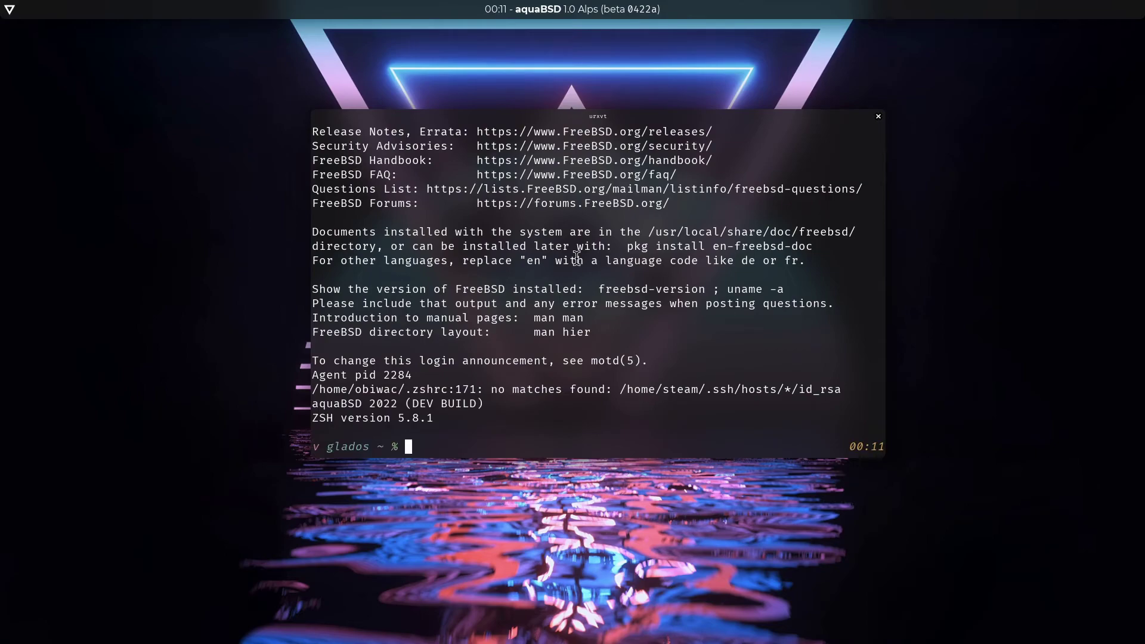
{"action": "type", "text": "id"}
{"action": "key", "text": "Return"}
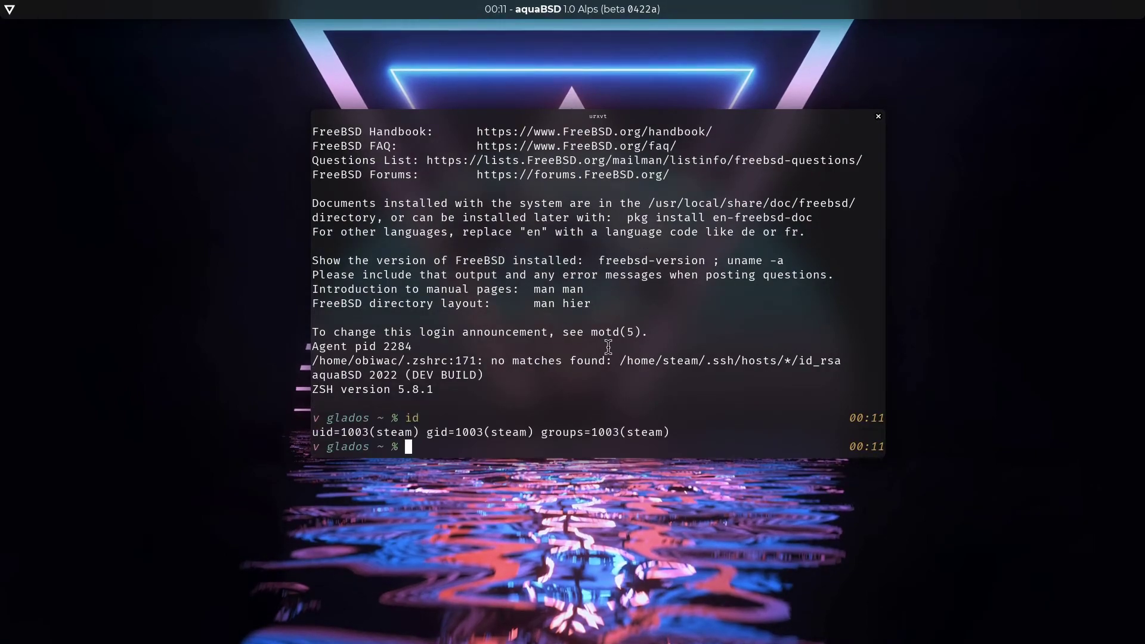
Try to enter the Ubuntu aquarium from /tmp/test with aquarium -e ubuntu, and exit the steam login session
{"action": "type", "text": "cd /tmp/test"}
{"action": "key", "text": "Return"}
{"action": "type", "text": "aqu"}
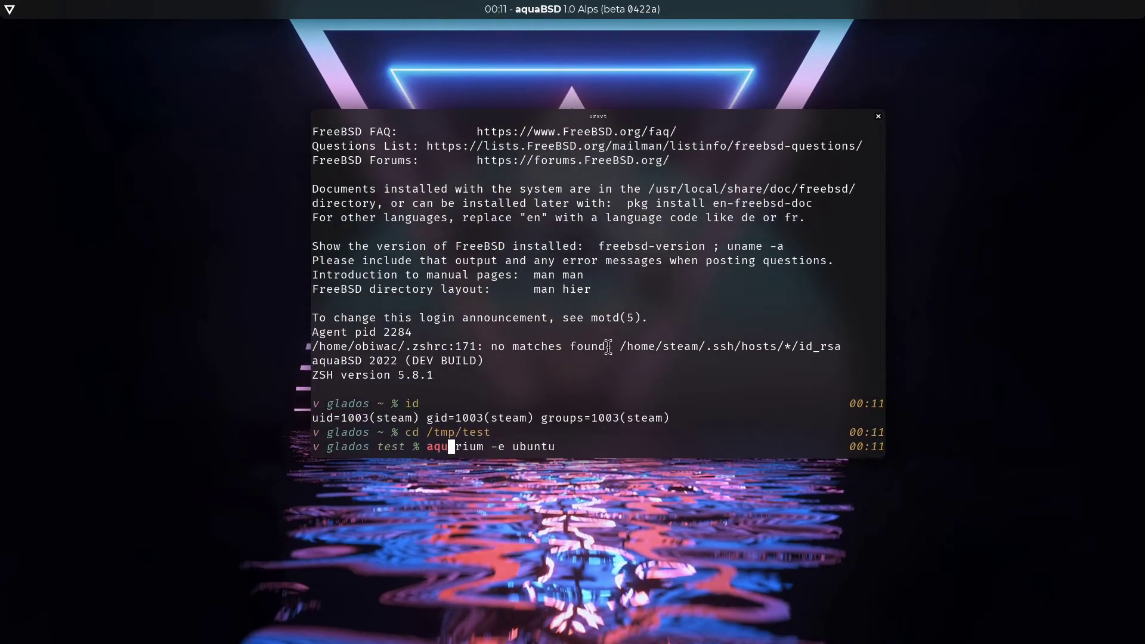
{"action": "key", "text": "Right"}
{"action": "key", "text": "Return"}
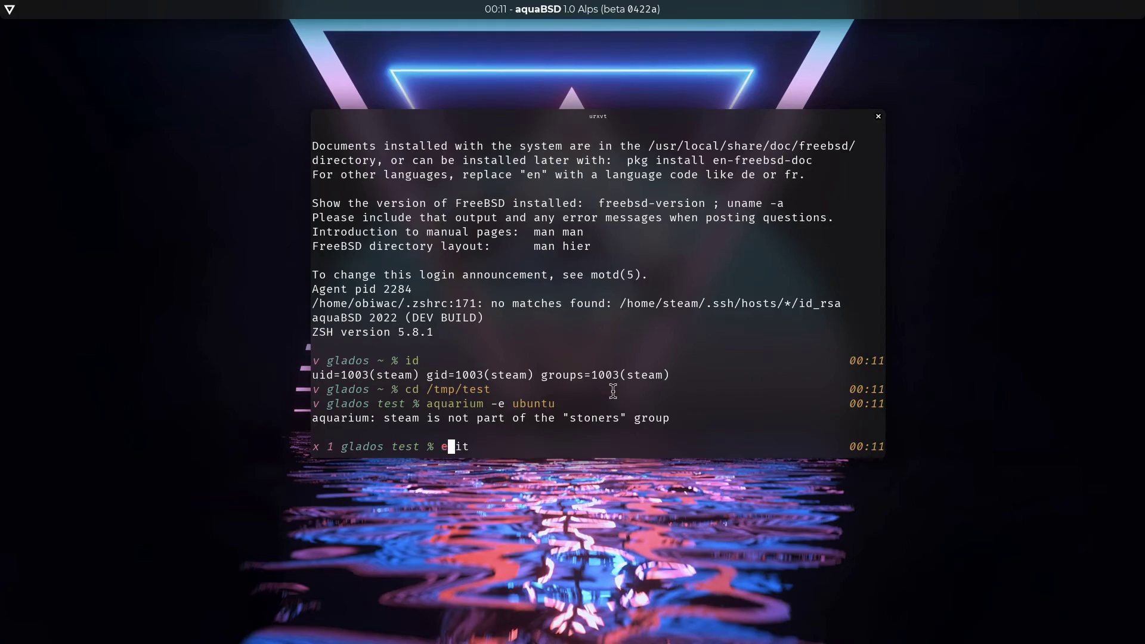
{"action": "type", "text": "xit"}
{"action": "key", "text": "Return"}
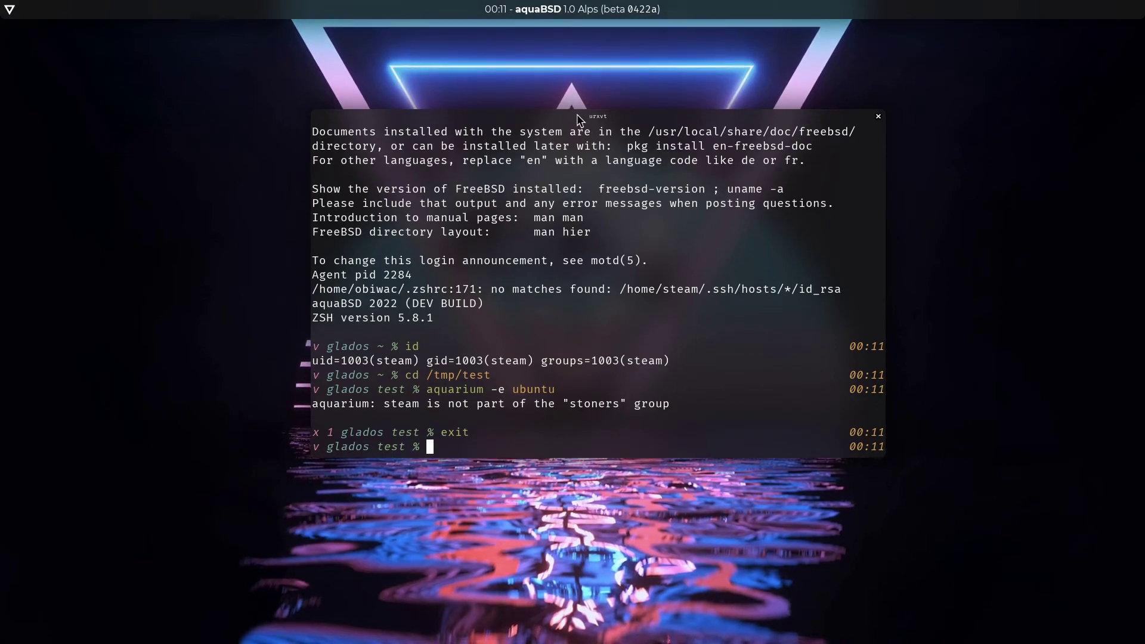
{"action": "left_click_drag", "start_coordinate": [577, 113], "coordinate": [546, 112]}
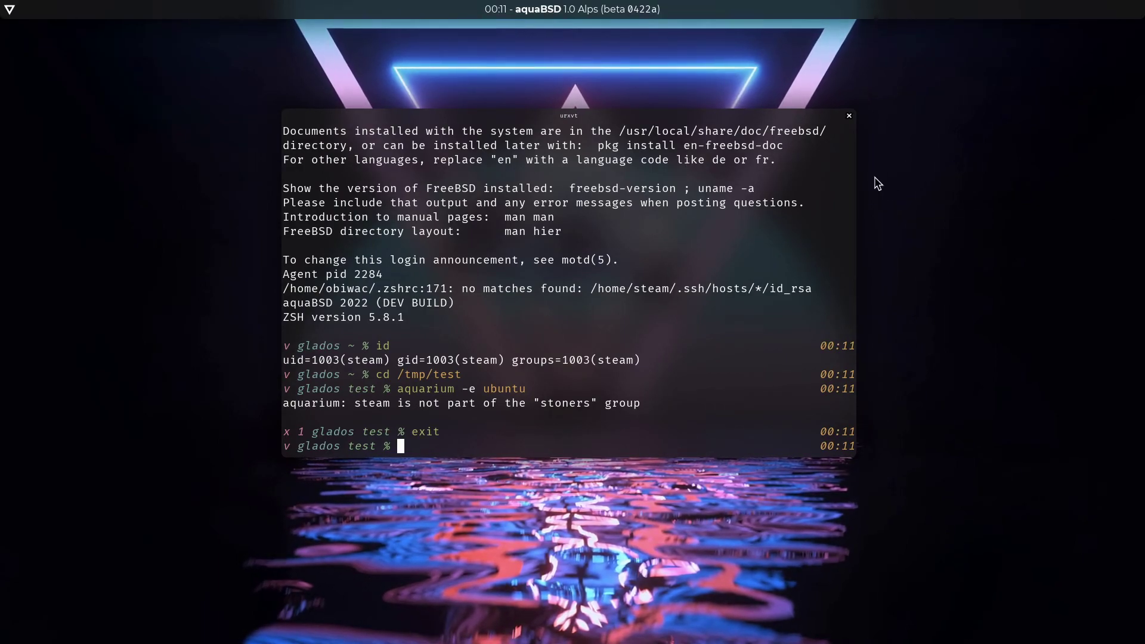
{"action": "left_click_drag", "start_coordinate": [671, 115], "coordinate": [588, 116]}
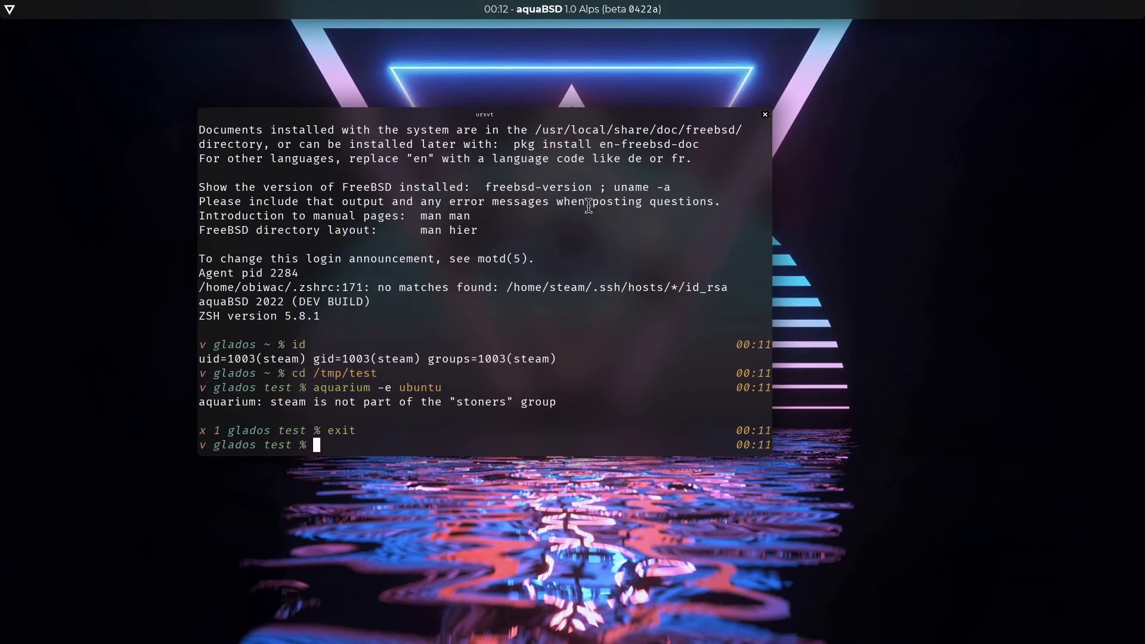
{"action": "left_click_drag", "start_coordinate": [545, 119], "coordinate": [650, 83]}
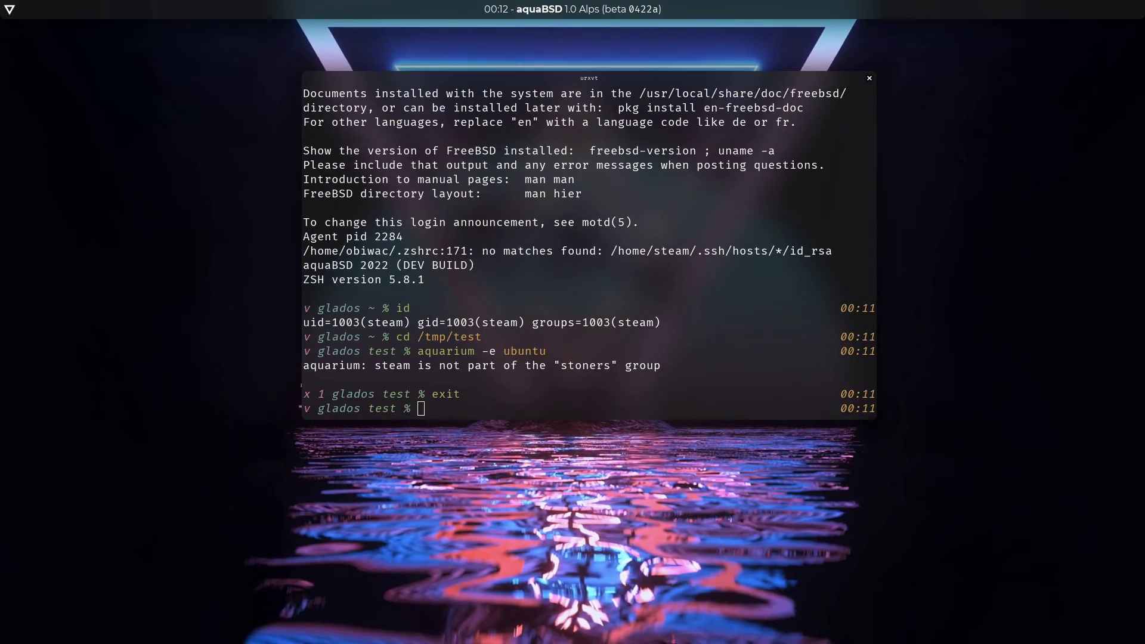
Place the terminal over Firefox's green and red image results to view its background blur, and move Firefox off the desktop
{"action": "left_click_drag", "start_coordinate": [1144, 114], "coordinate": [341, 69]}
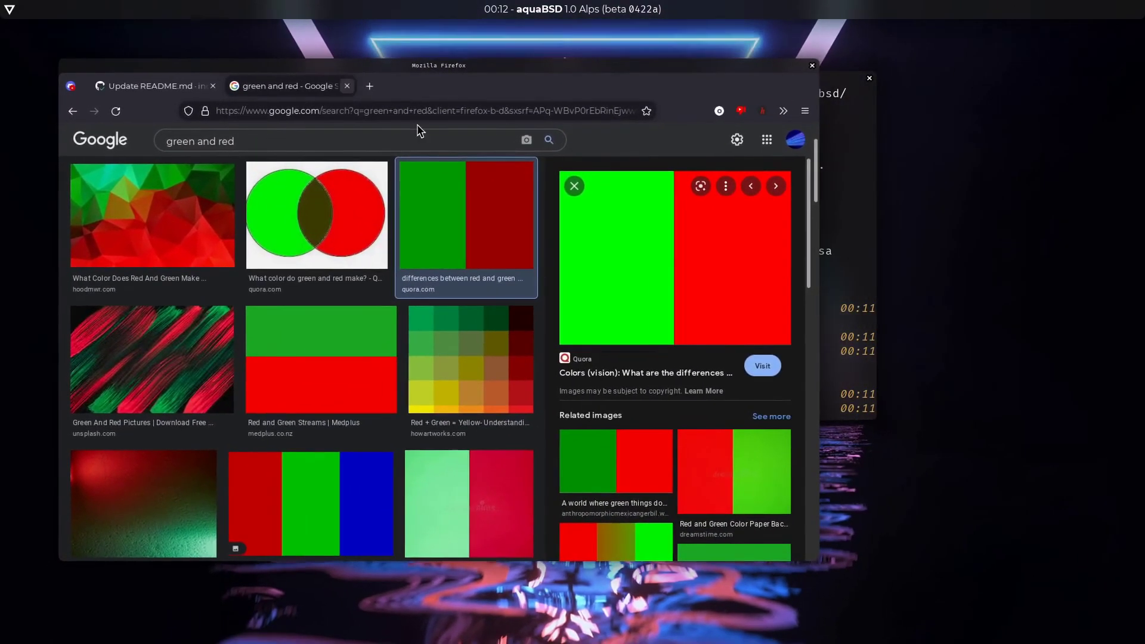
{"action": "left_click", "coordinate": [832, 274]}
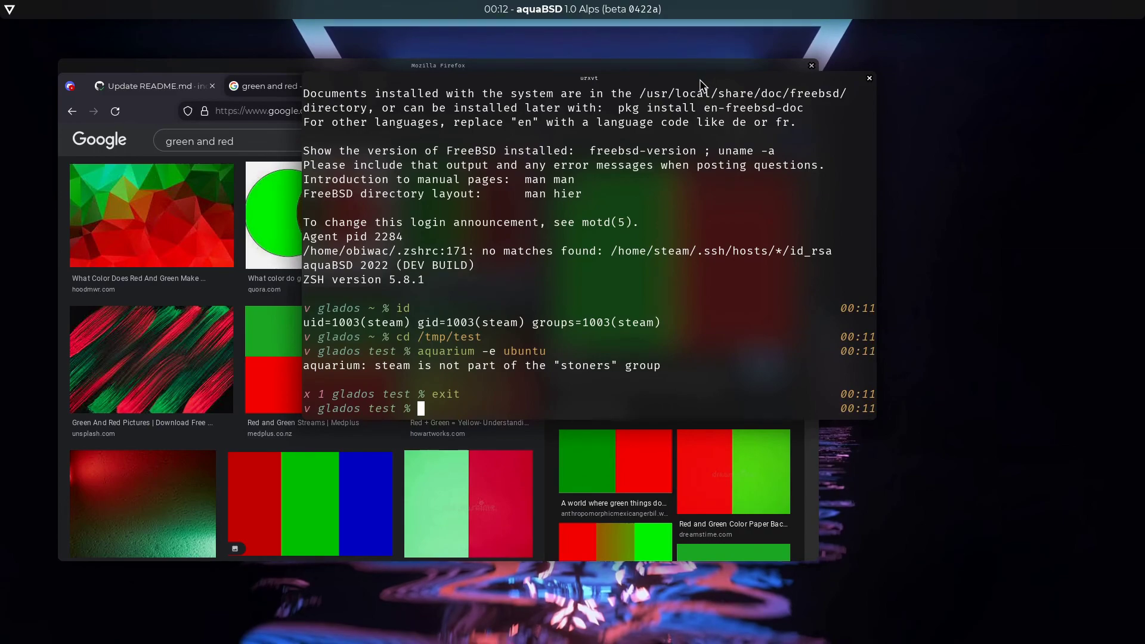
{"action": "left_click_drag", "start_coordinate": [700, 79], "coordinate": [642, 43]}
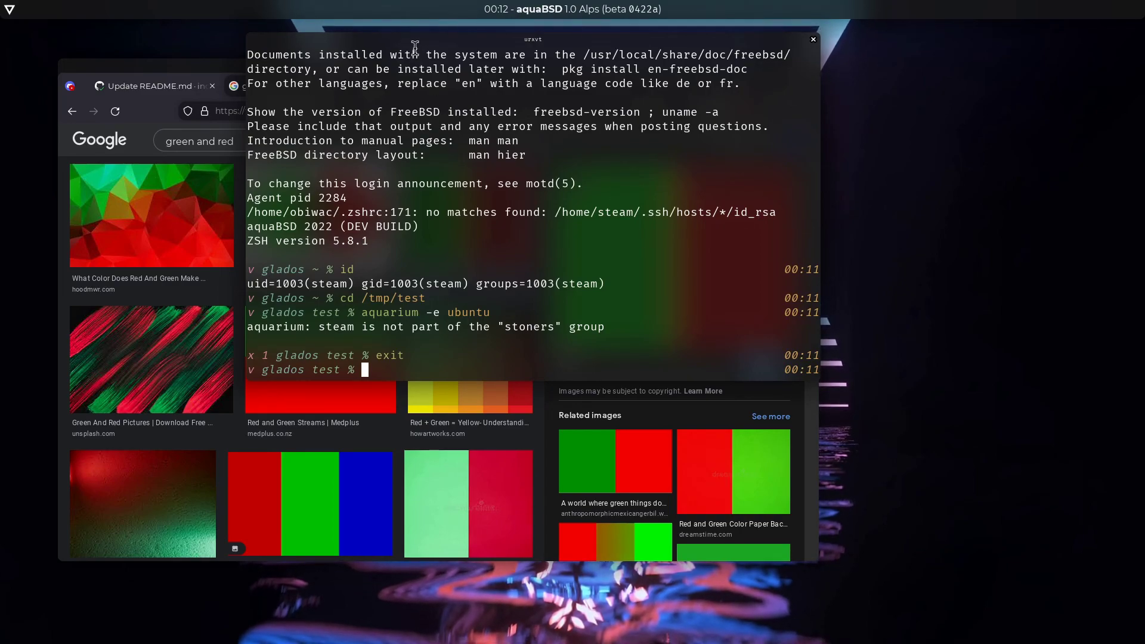
{"action": "left_click_drag", "start_coordinate": [435, 42], "coordinate": [551, 158]}
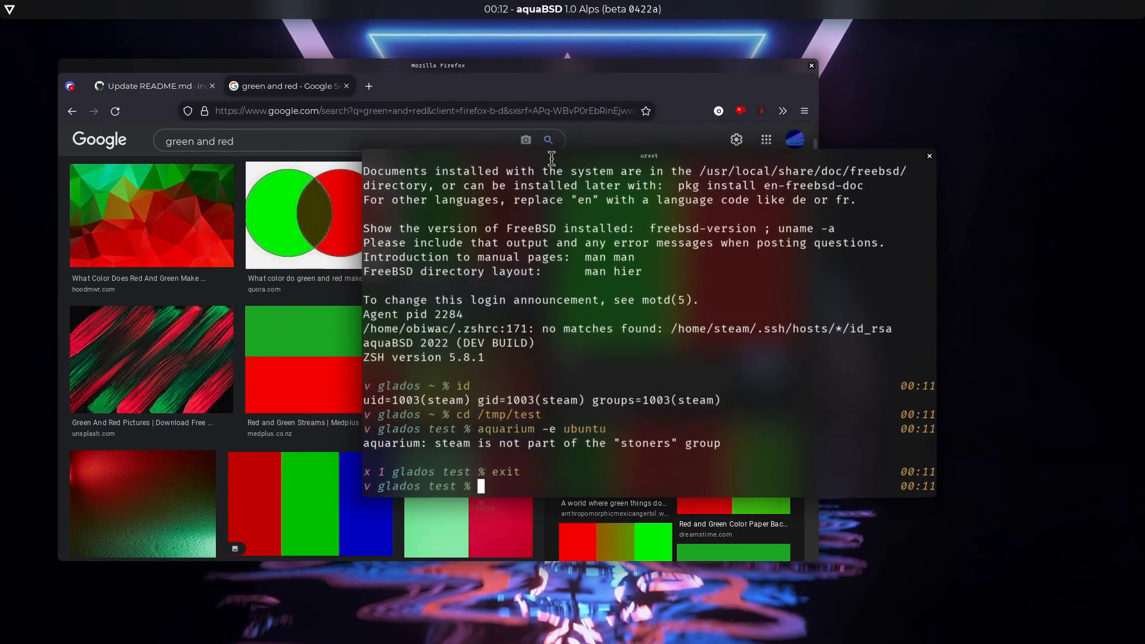
{"action": "left_click_drag", "start_coordinate": [452, 70], "coordinate": [1144, 54]}
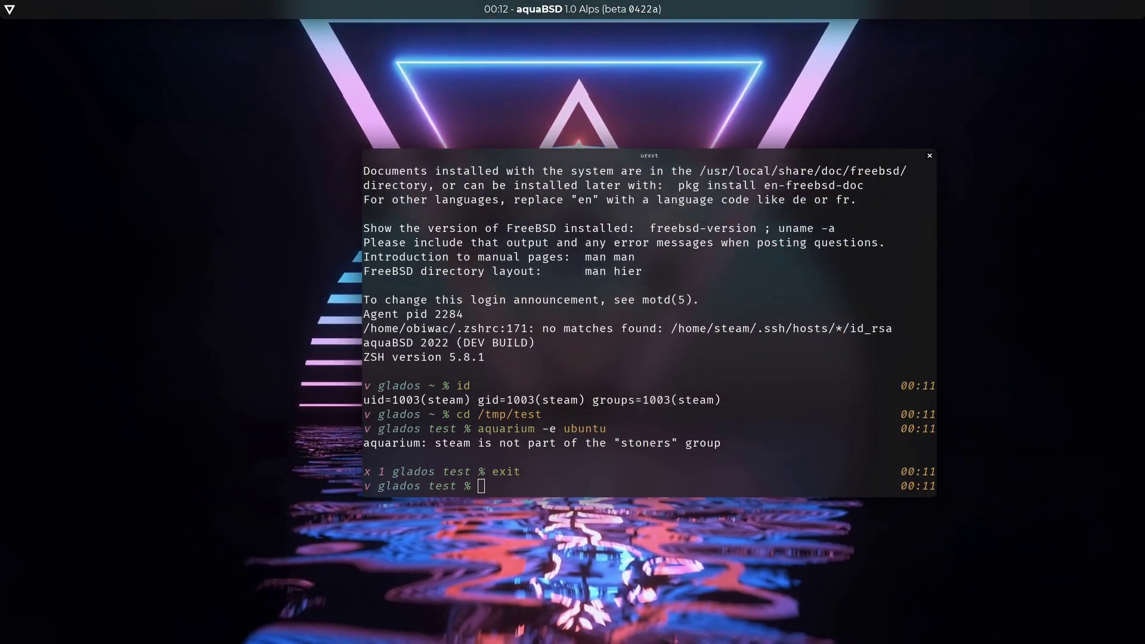
Reduce the terminal's text size by three steps and reposition its window near the centre of the desktop
{"action": "left_click_drag", "start_coordinate": [681, 156], "coordinate": [602, 147]}
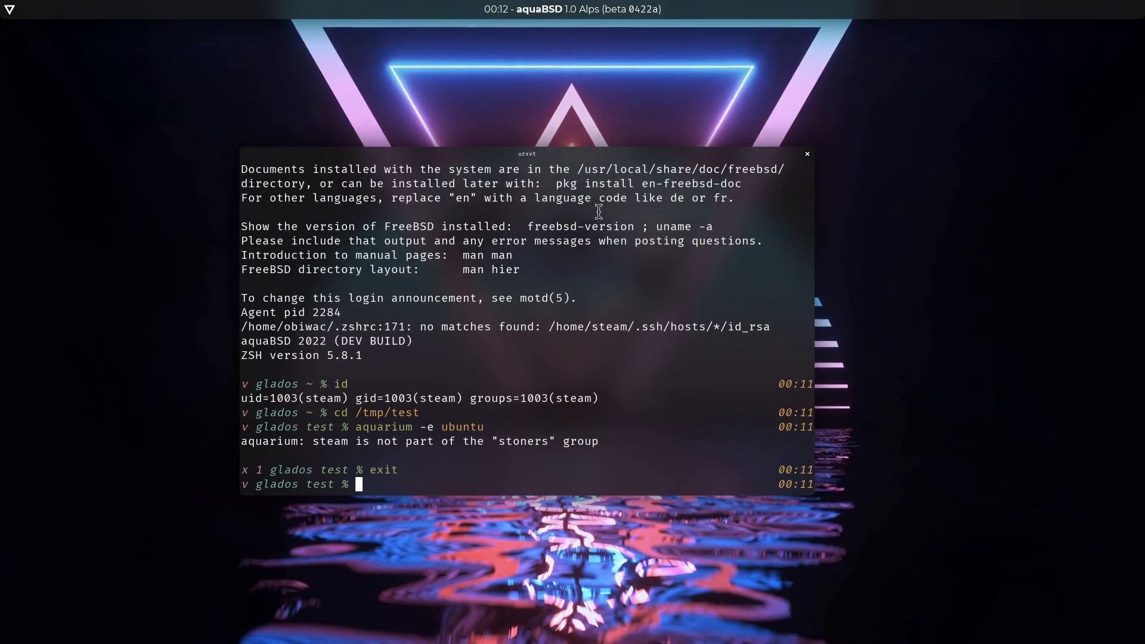
{"action": "key", "text": "ctrl+minus"}
{"action": "key", "text": "ctrl+minus"}
{"action": "key", "text": "ctrl+minus"}
{"action": "key", "text": "ctrl+minus"}
{"action": "left_click_drag", "start_coordinate": [567, 332], "coordinate": [735, 284]}
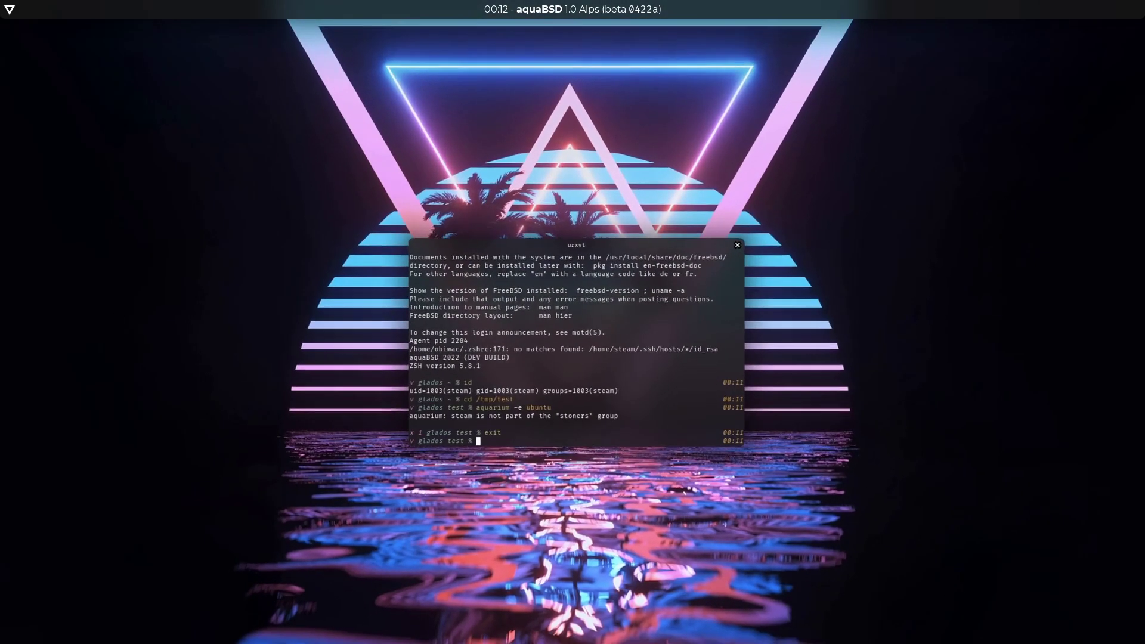